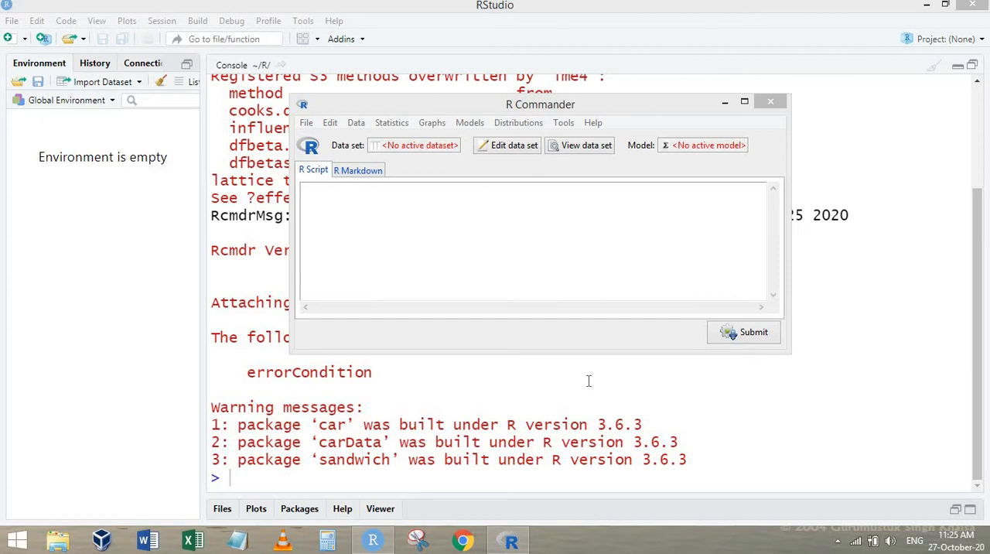
# Start an Excel data import, naming the data set mt and keeping the default import options.
pyautogui.click(356, 124)
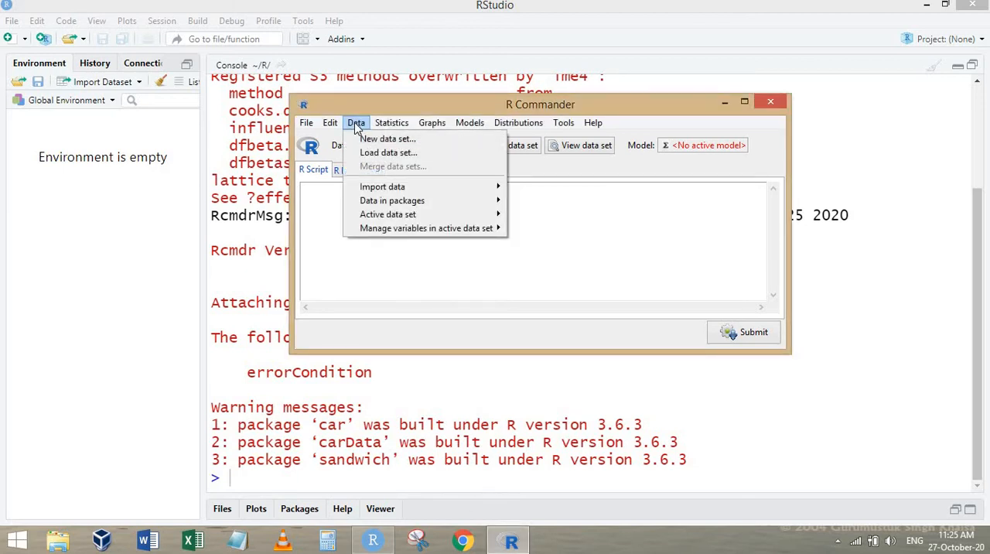
pyautogui.moveTo(464, 189)
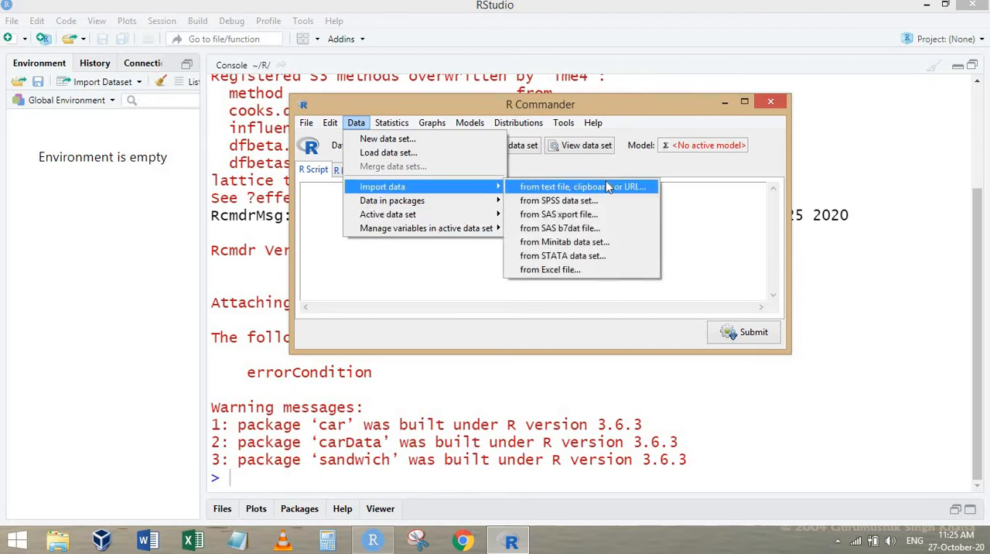
pyautogui.click(580, 270)
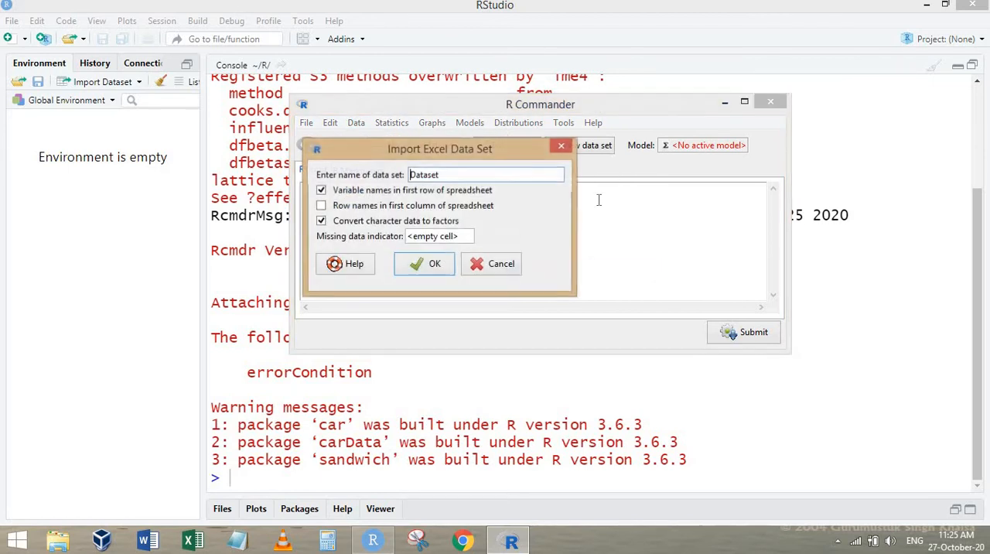
pyautogui.doubleClick(435, 175)
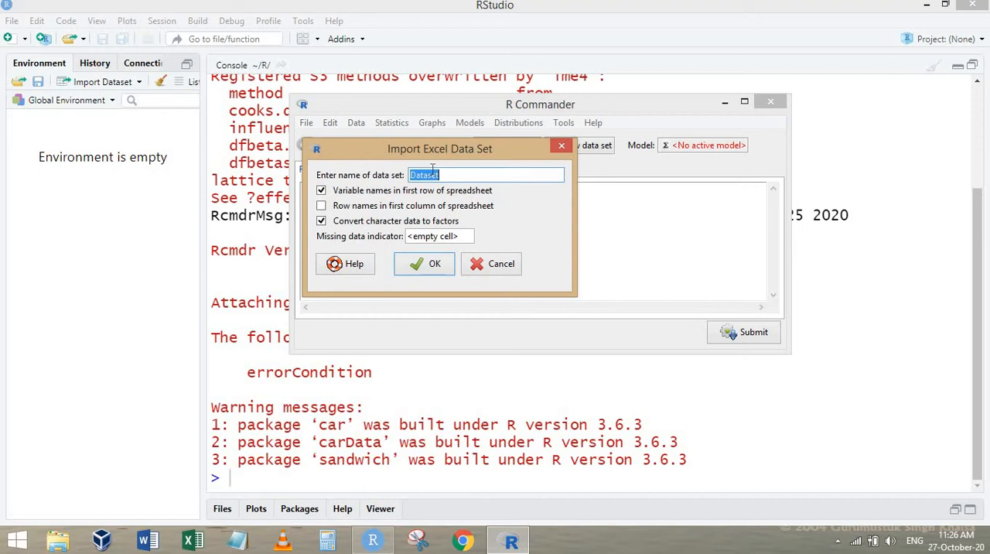
pyautogui.write('mt')
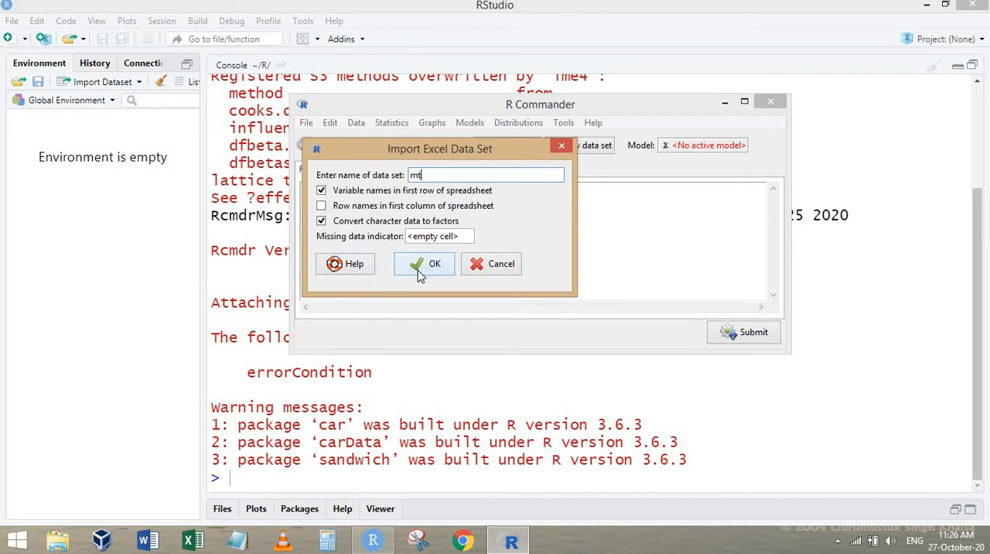
pyautogui.click(424, 264)
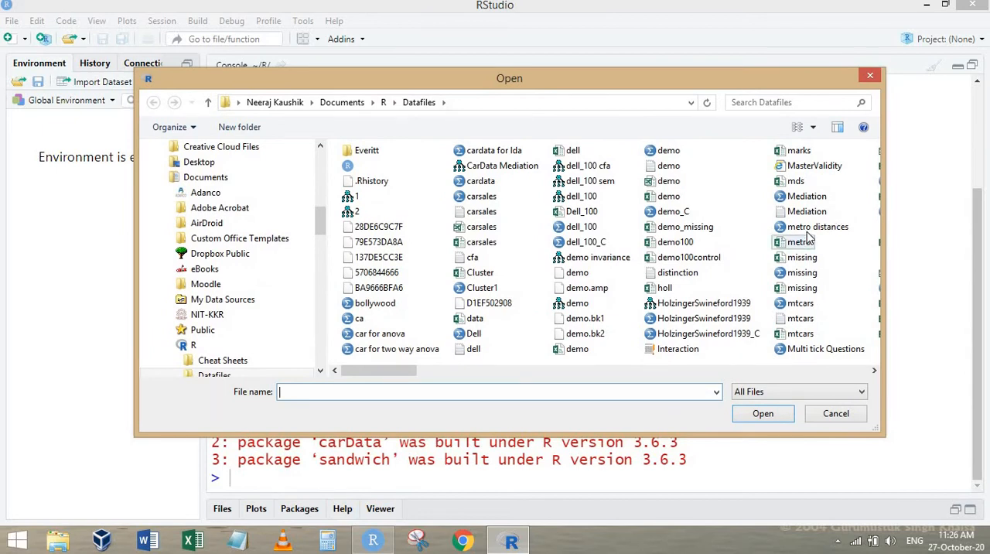
# Choose the mtcars Excel workbook in the Datafiles folder and import its mtcars table.
pyautogui.click(808, 229)
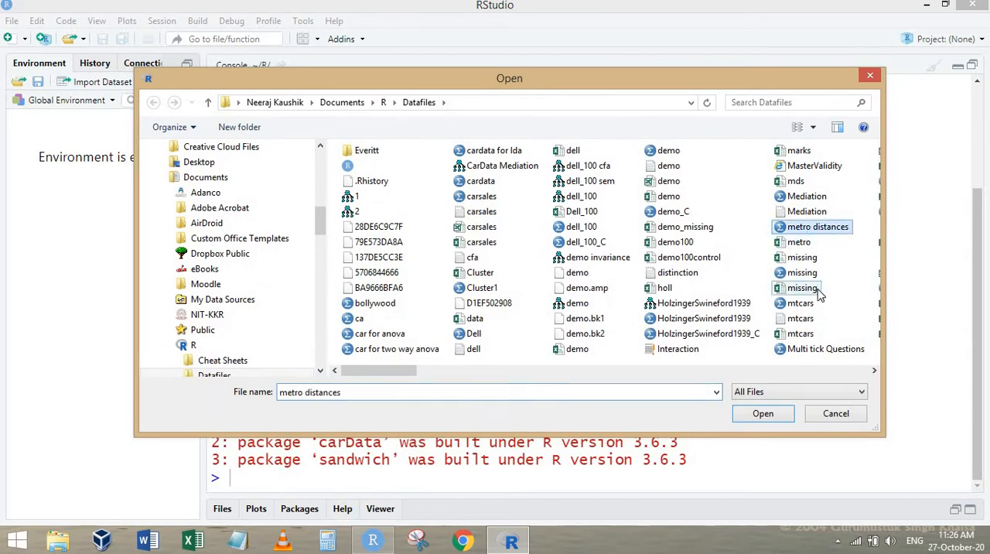
pyautogui.press('Return')
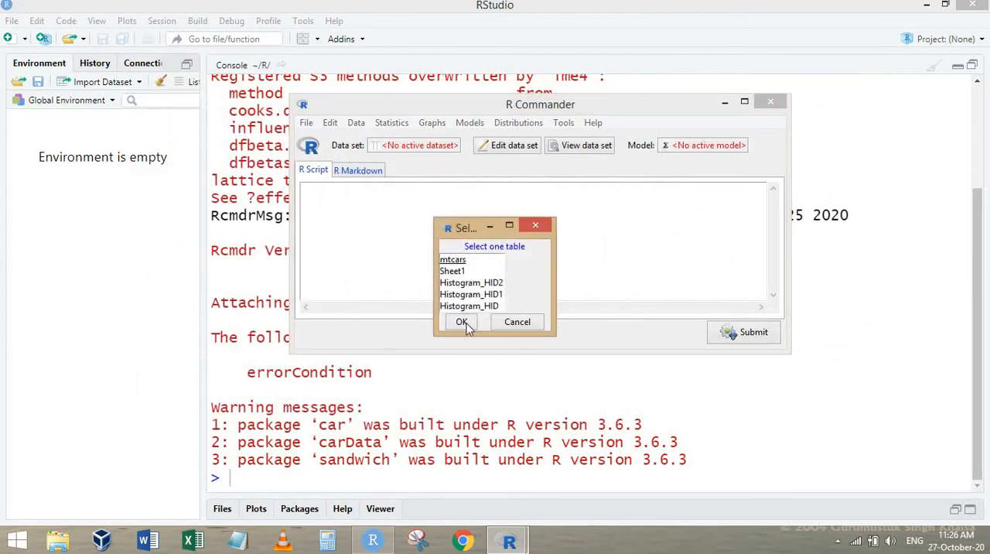
pyautogui.click(454, 261)
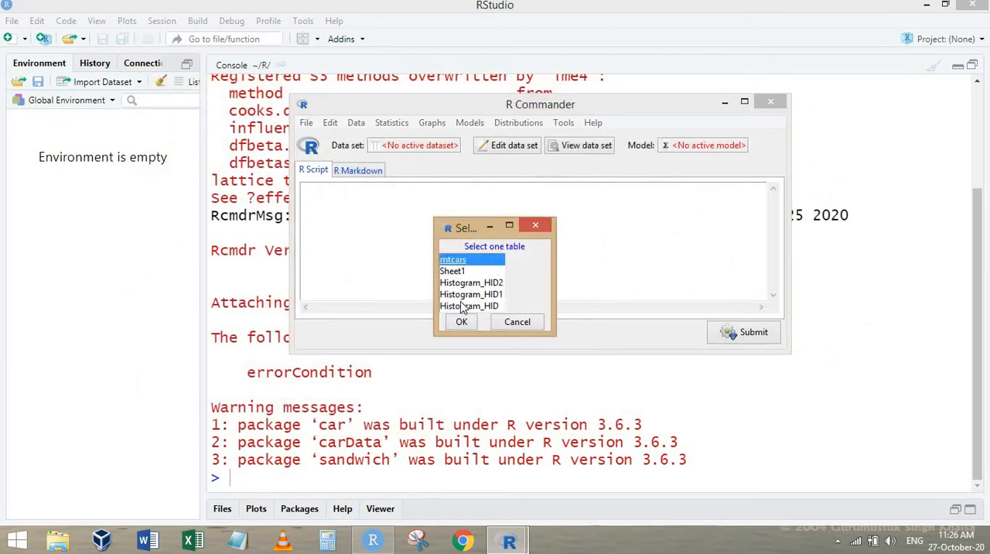
pyautogui.click(462, 322)
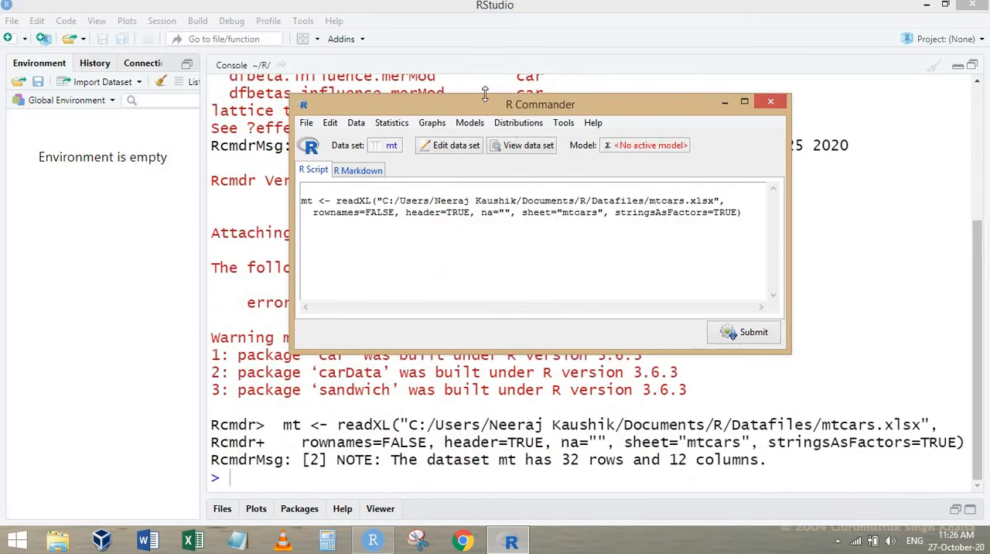
# View the whole mt data set in an enlarged viewer beside the R Commander window, and close the viewer.
pyautogui.moveTo(423, 104); pyautogui.dragTo(227, 39)
pyautogui.click(329, 80)
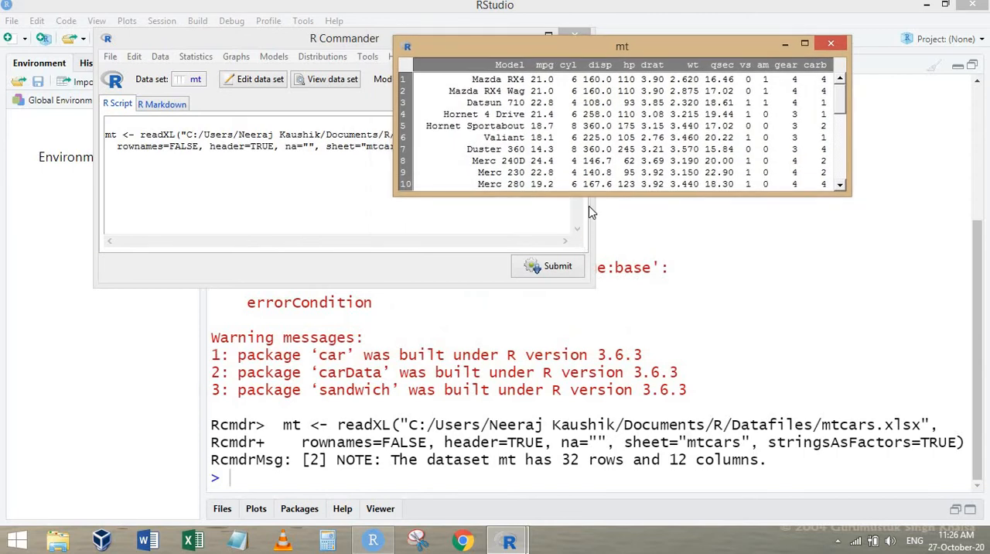
pyautogui.moveTo(590, 193); pyautogui.dragTo(592, 493)
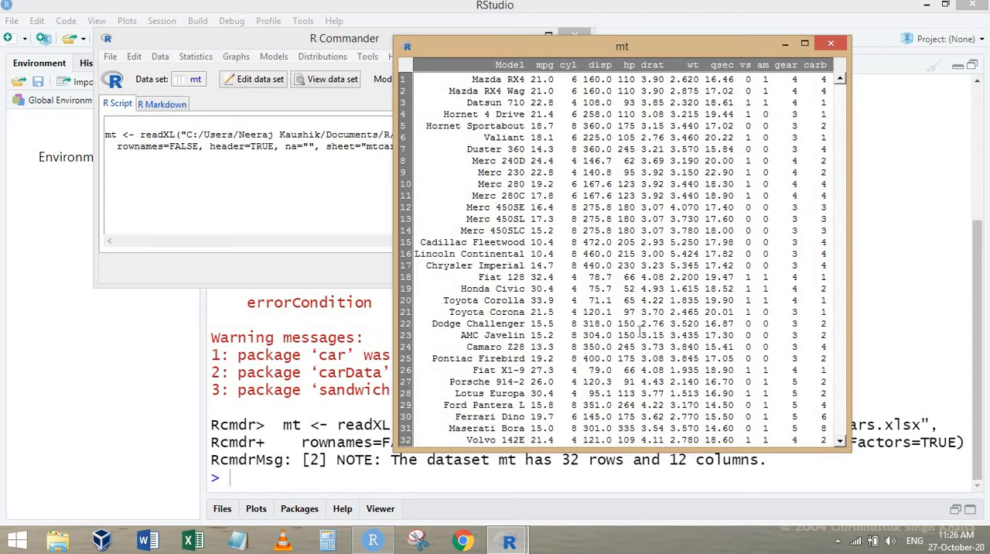
pyautogui.click(831, 44)
# Request the help documentation for the active data set mt.
pyautogui.click(160, 56)
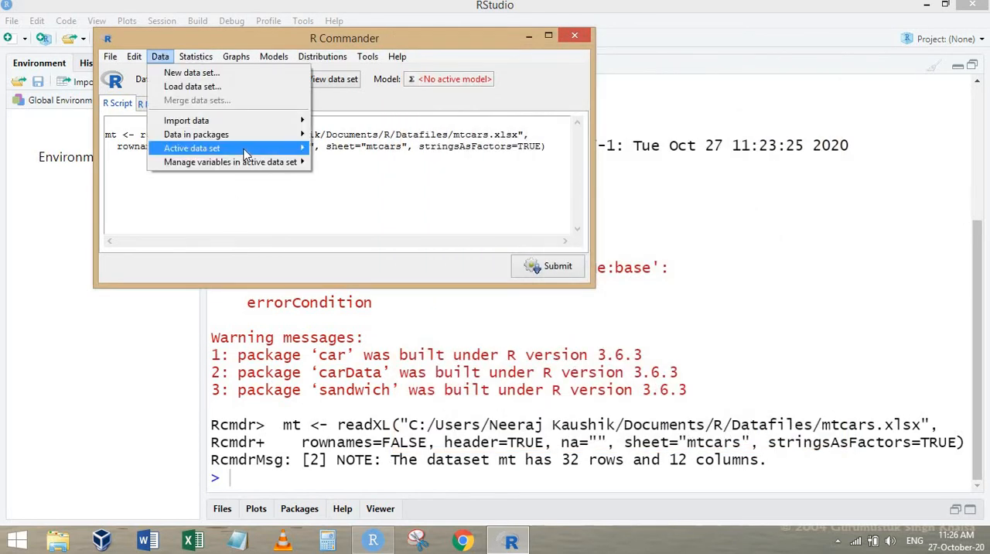
pyautogui.moveTo(248, 155)
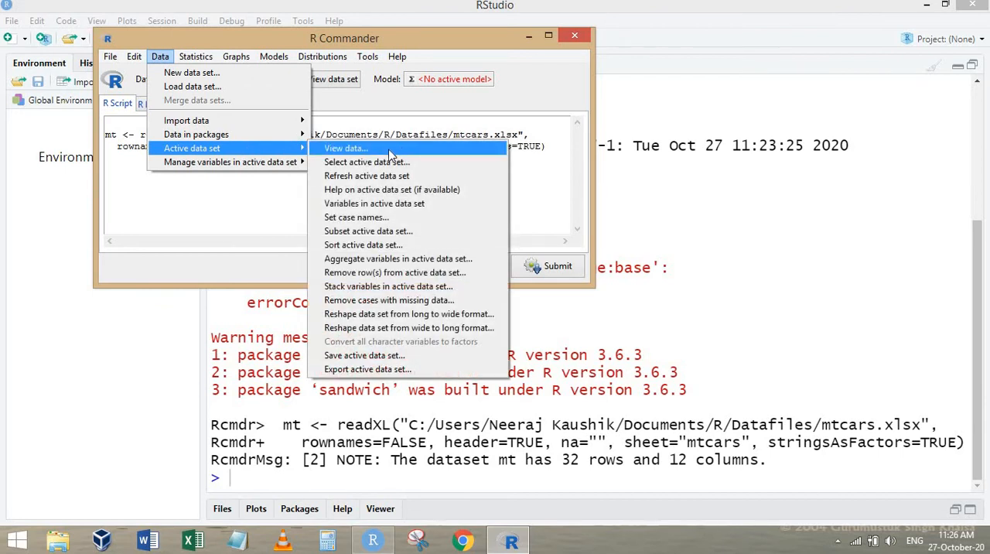
pyautogui.click(445, 190)
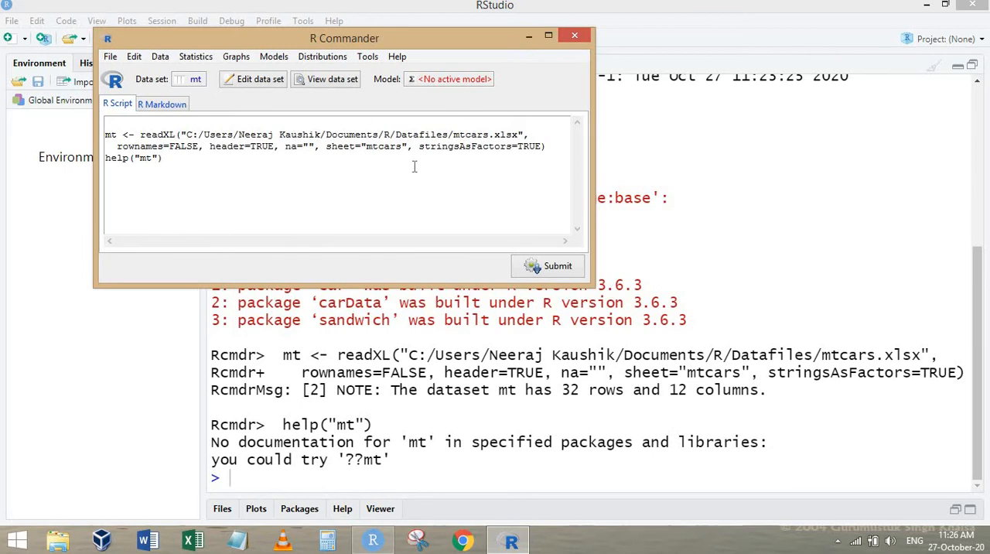
# Switch to RStudio and read the variable descriptions in the mtcars help page, especially the coding of vs and am.
pyautogui.click(528, 36)
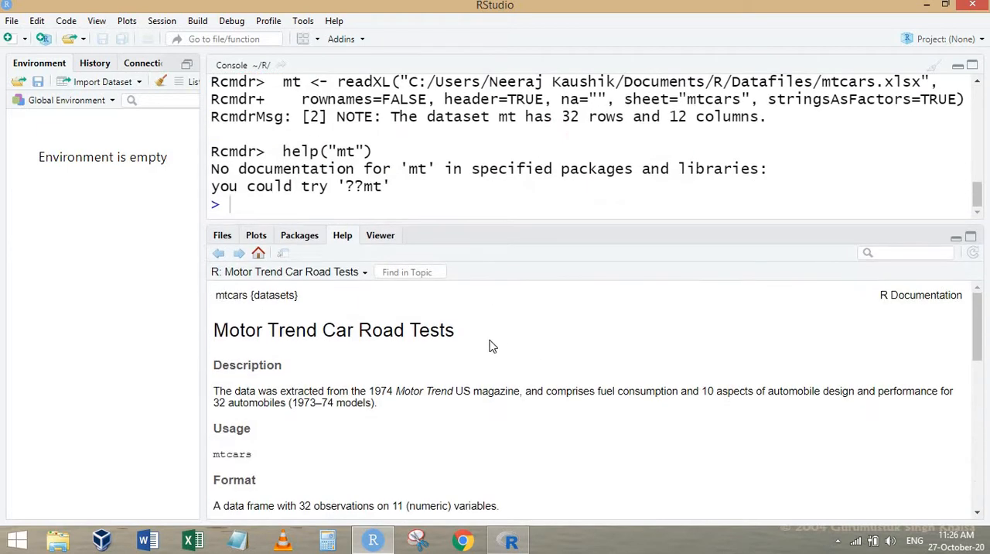
pyautogui.click(958, 66)
pyautogui.scroll(-3, 317, 345)
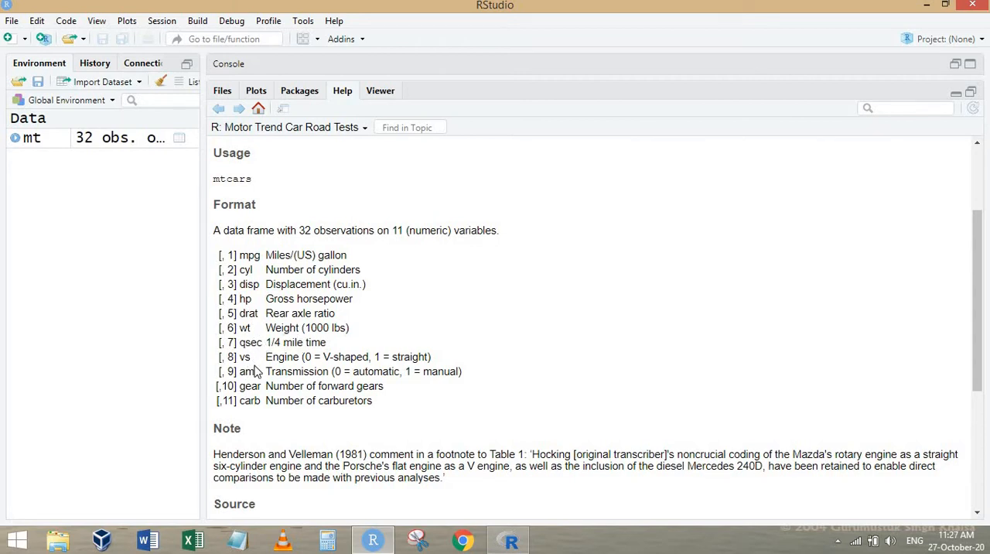
pyautogui.moveTo(240, 357); pyautogui.dragTo(451, 362)
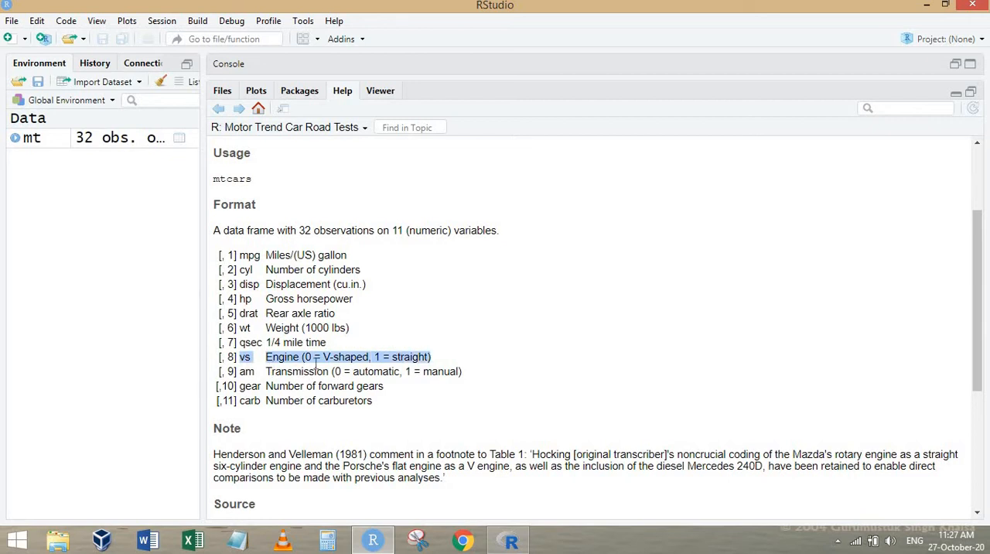
pyautogui.click(389, 362)
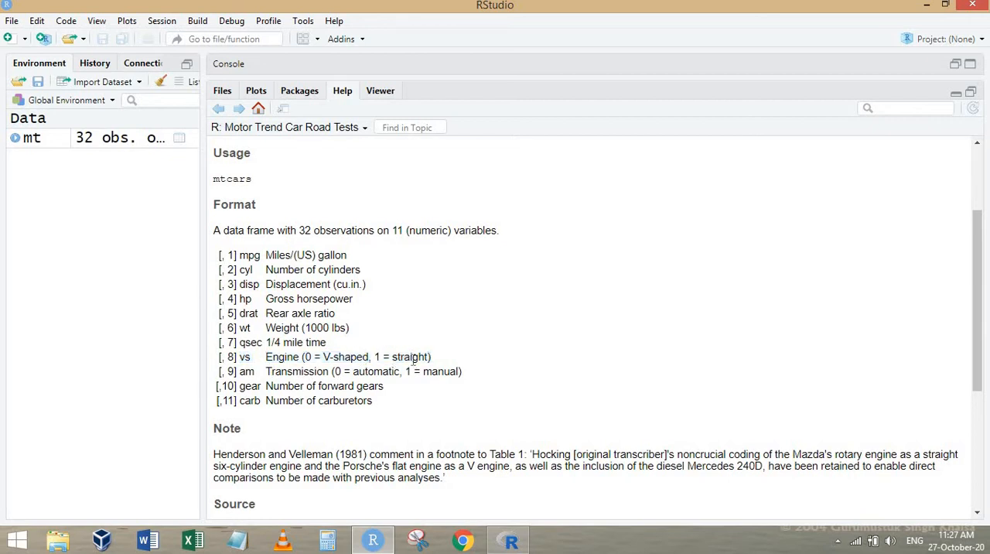
pyautogui.moveTo(240, 372); pyautogui.dragTo(491, 379)
pyautogui.click(449, 371)
pyautogui.doubleClick(353, 317)
pyautogui.moveTo(276, 372); pyautogui.dragTo(489, 383)
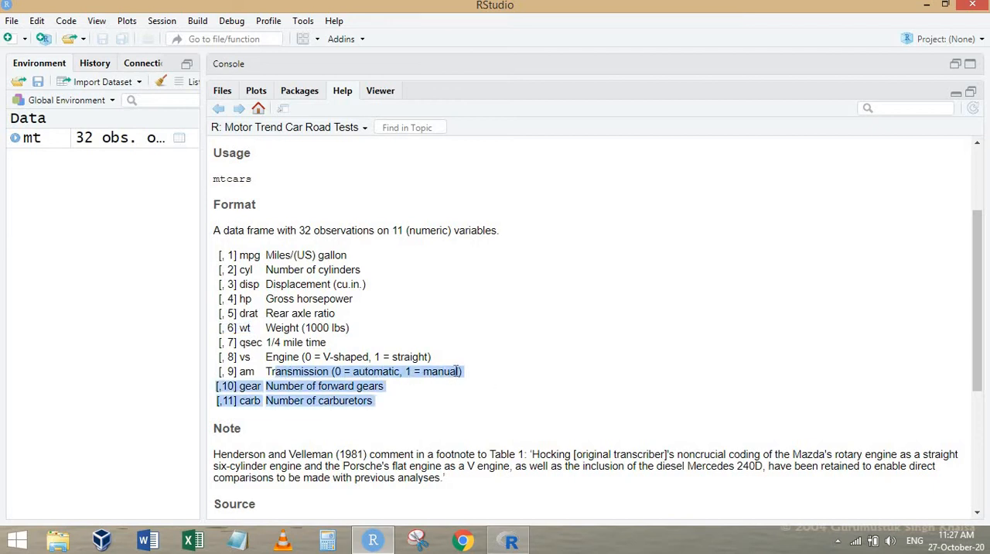
# Switch to R Commander and start subsetting the active data set with all variables, using the subset expression am==0.
pyautogui.click(509, 539)
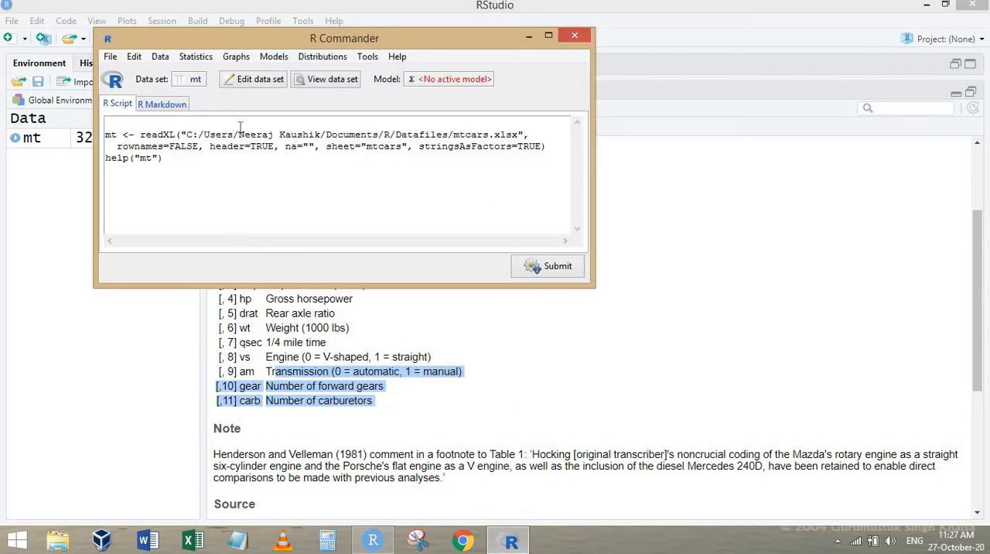
pyautogui.click(195, 57)
pyautogui.moveTo(168, 62)
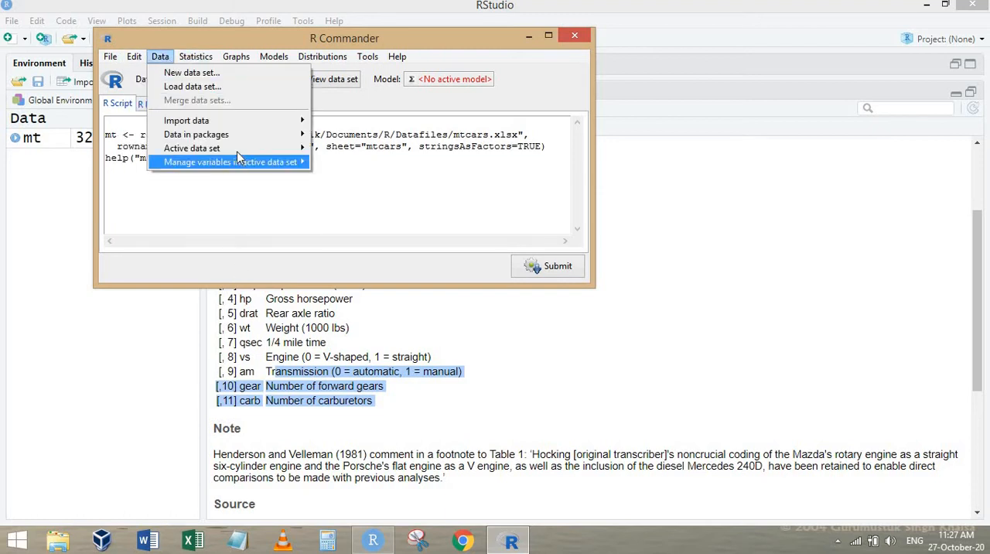
pyautogui.moveTo(240, 148)
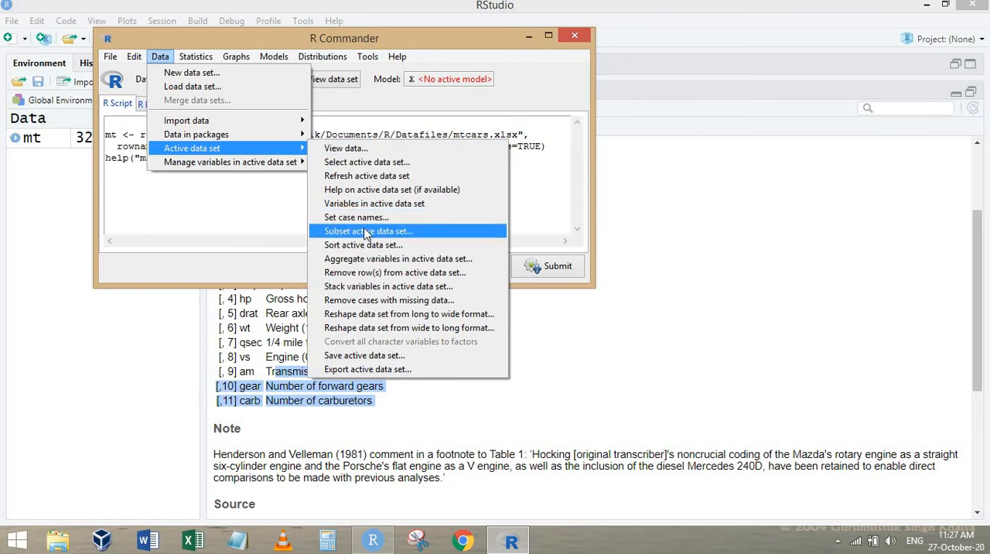
pyautogui.click(367, 232)
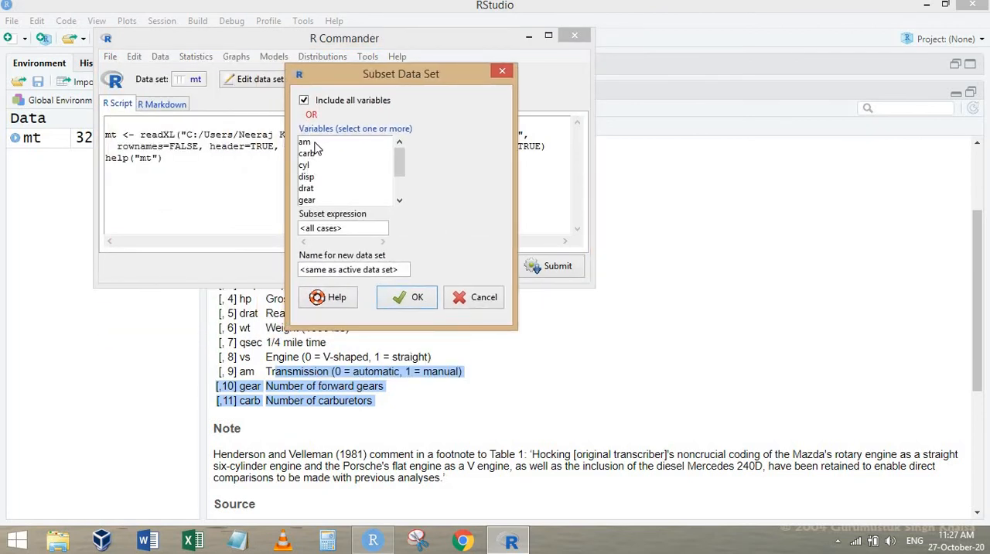
pyautogui.click(314, 144)
pyautogui.press('Tab')
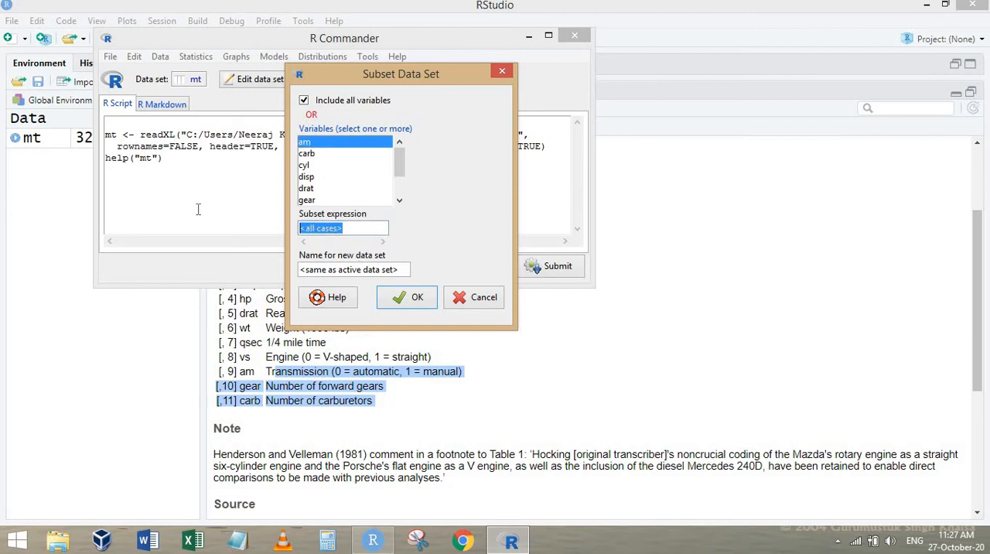
pyautogui.write('am==0')
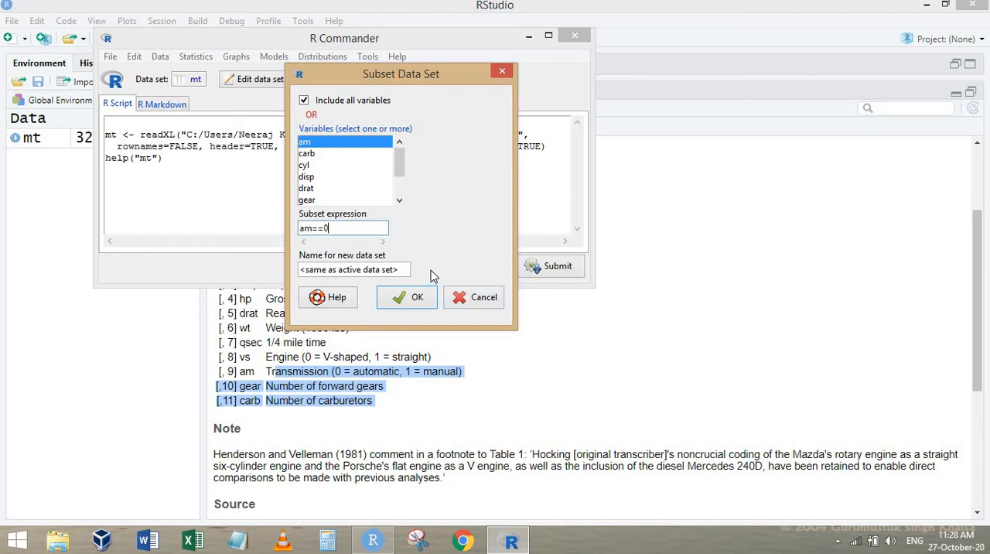
# Name the new data set auto and create the subset.
pyautogui.tripleClick(403, 269)
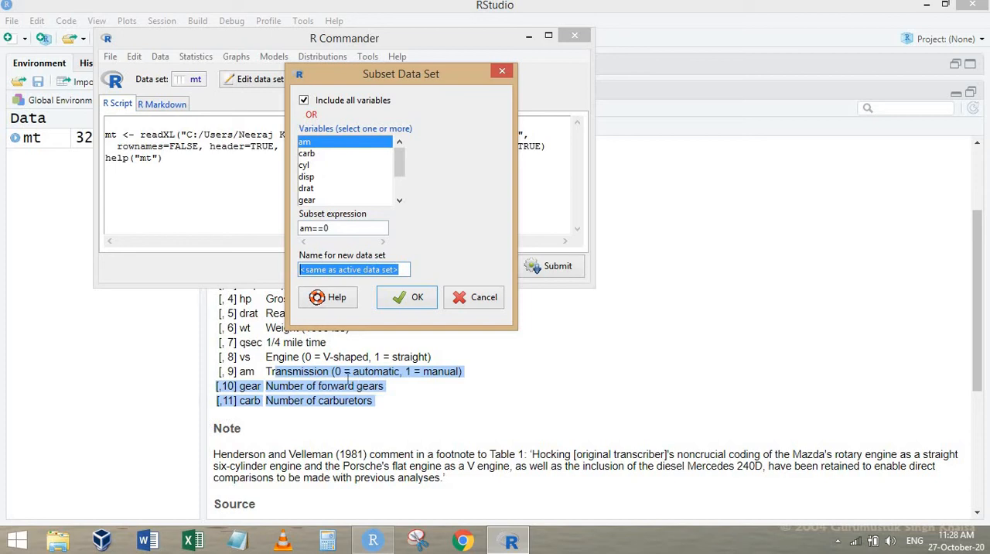
pyautogui.write('auto')
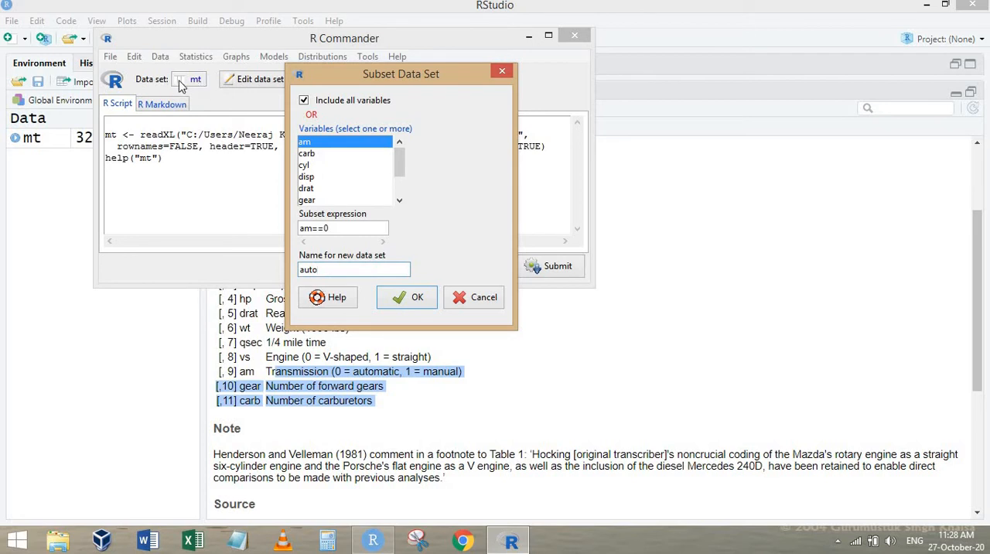
pyautogui.click(410, 306)
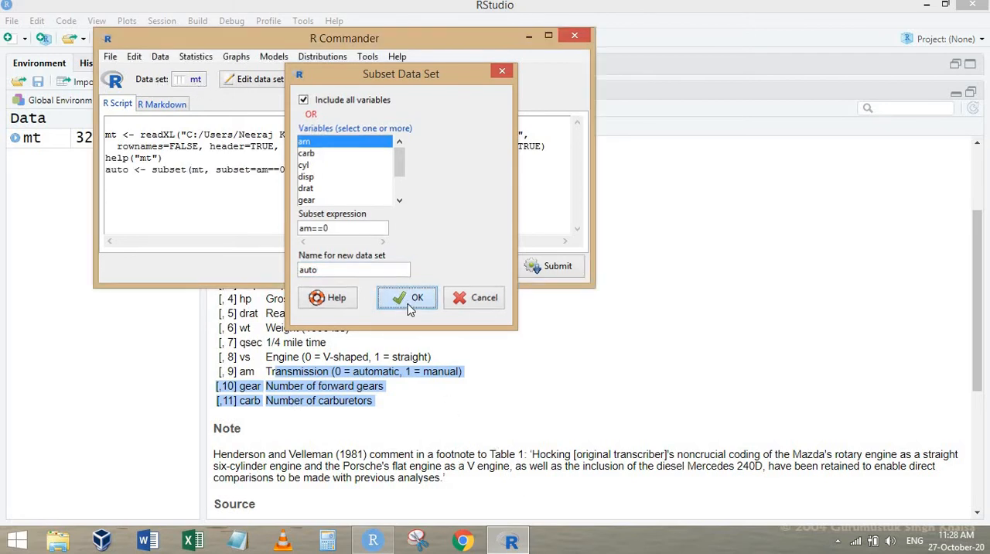
# Compare the row and column counts of auto and mt in the RStudio console, and return to R Commander.
pyautogui.click(884, 205)
pyautogui.click(956, 94)
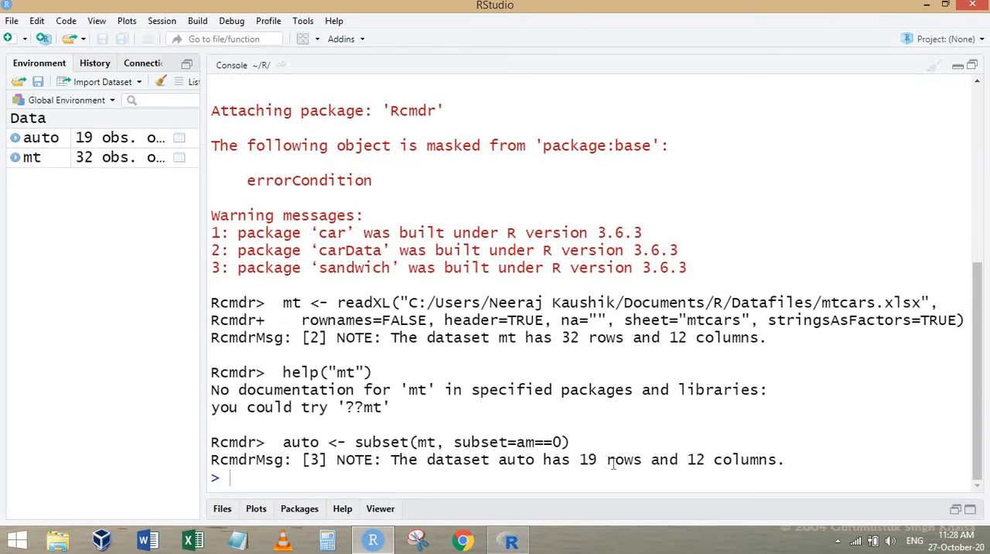
pyautogui.moveTo(400, 460); pyautogui.dragTo(791, 459)
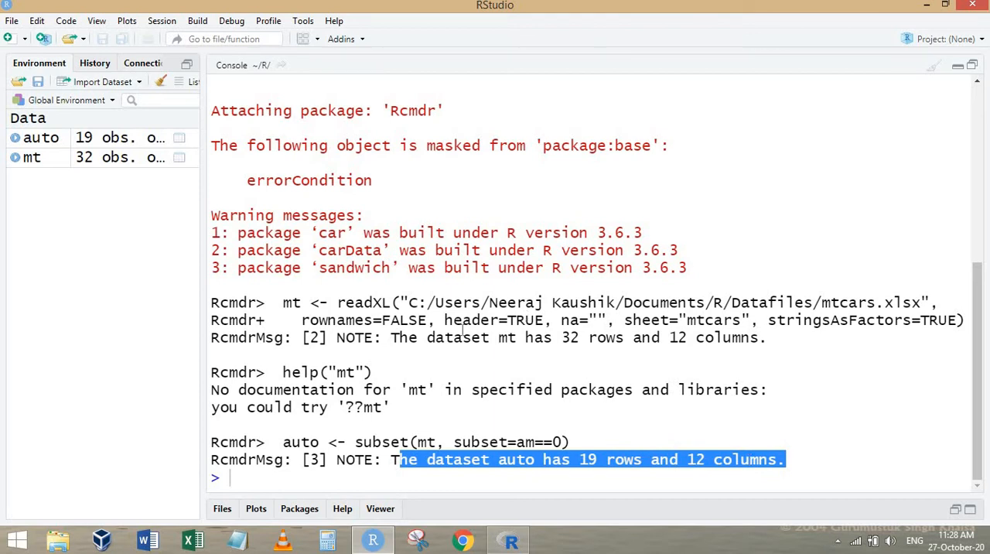
pyautogui.moveTo(431, 346); pyautogui.dragTo(728, 361)
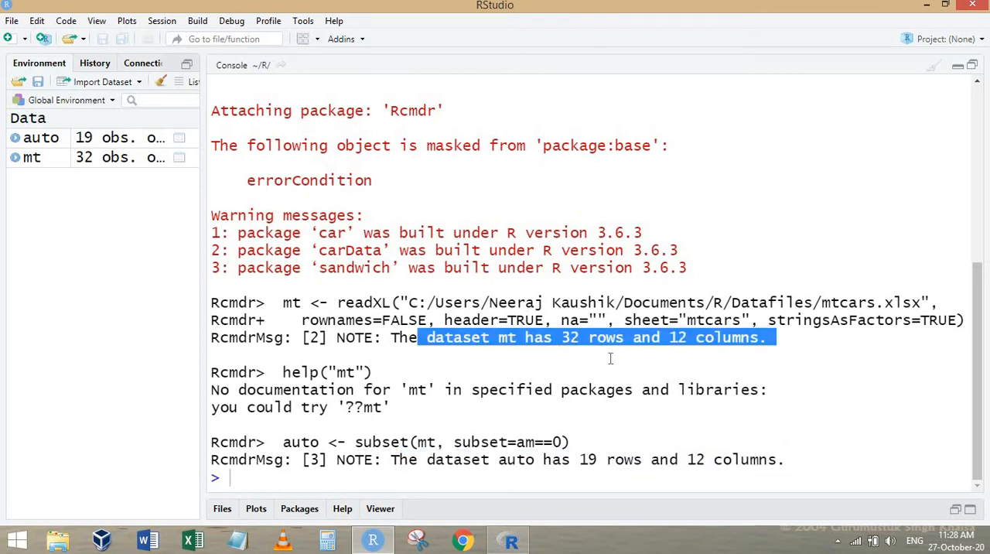
pyautogui.moveTo(572, 460); pyautogui.dragTo(781, 461)
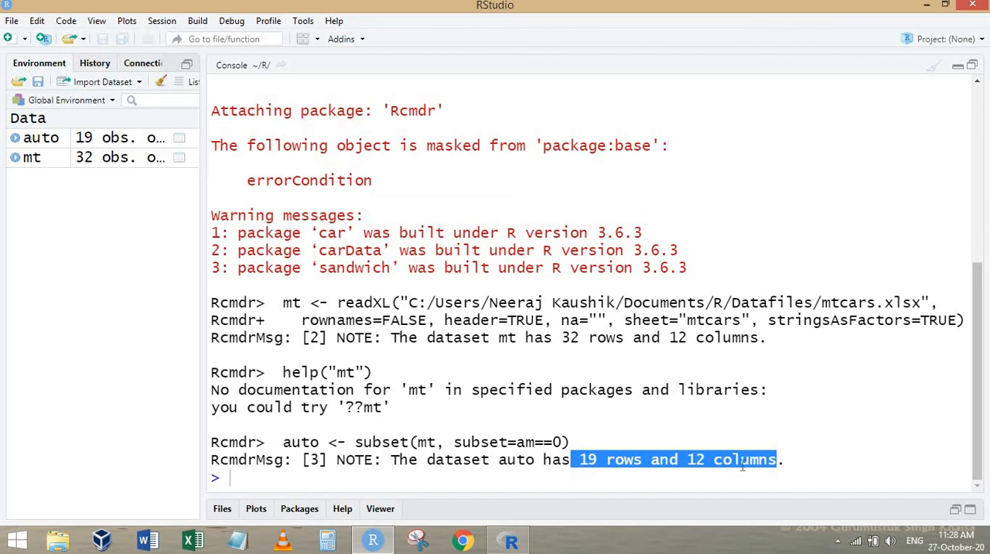
pyautogui.click(618, 468)
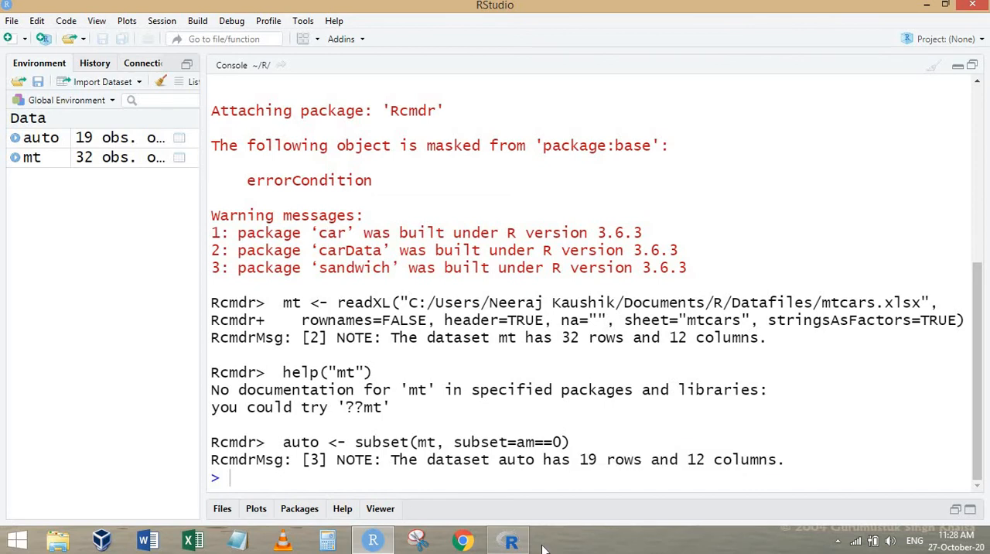
pyautogui.click(511, 541)
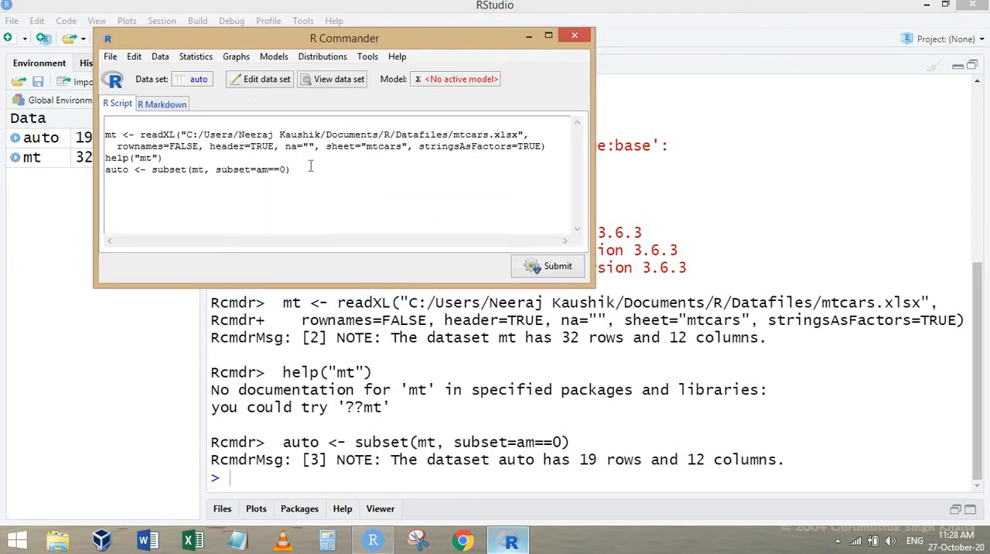
# Make mt the active data set in R Commander.
pyautogui.click(198, 80)
pyautogui.click(132, 133)
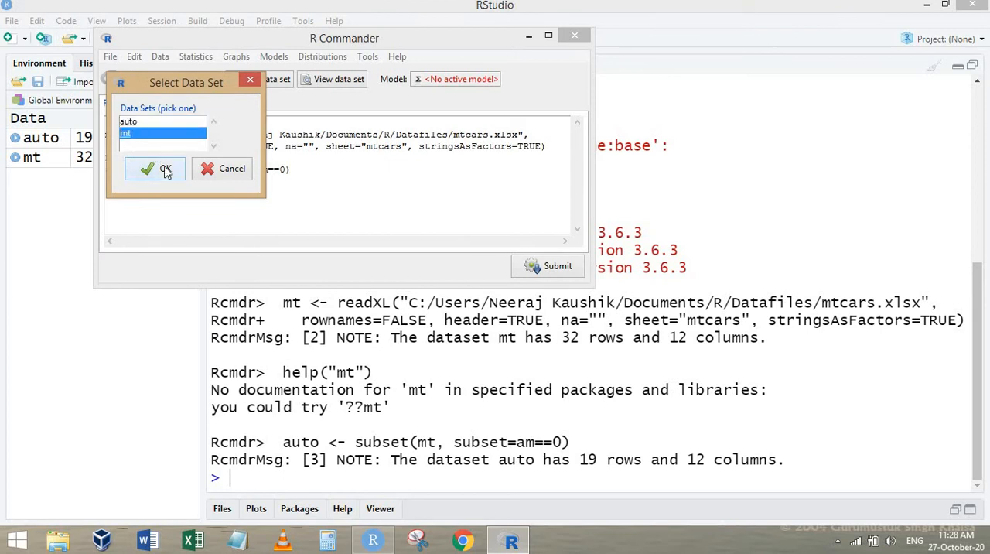
pyautogui.click(162, 170)
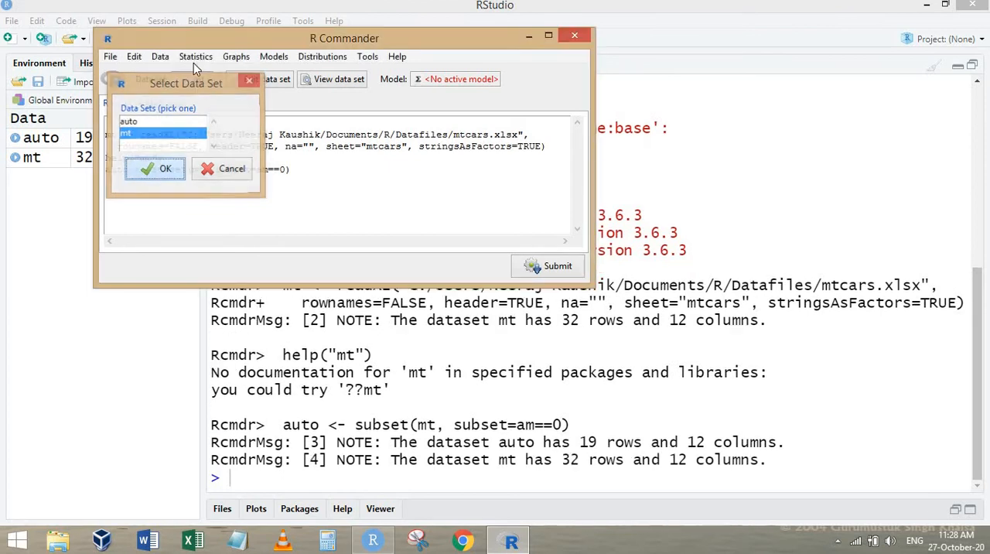
# Start subsetting the active mt data set with all variables included, using the subset expression am==1.
pyautogui.click(160, 58)
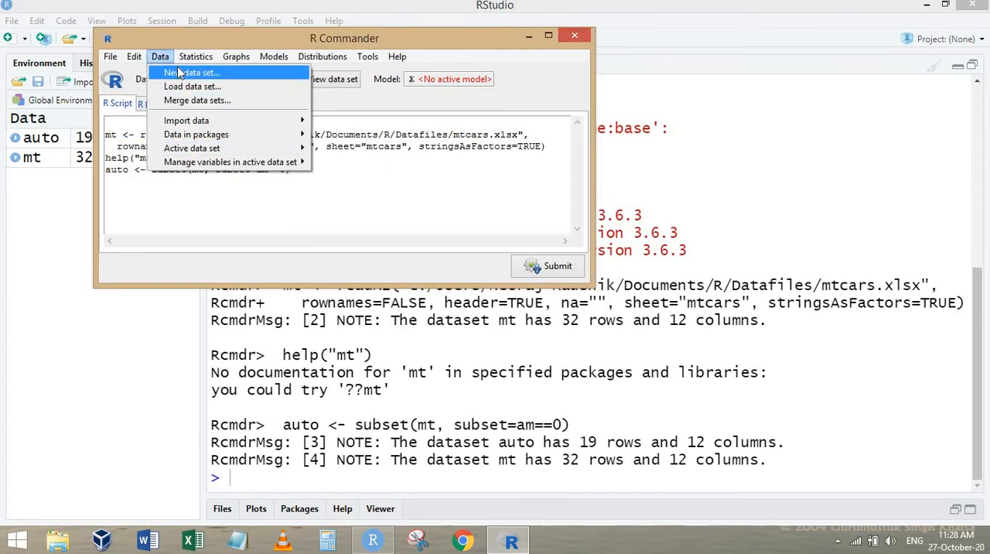
pyautogui.click(193, 86)
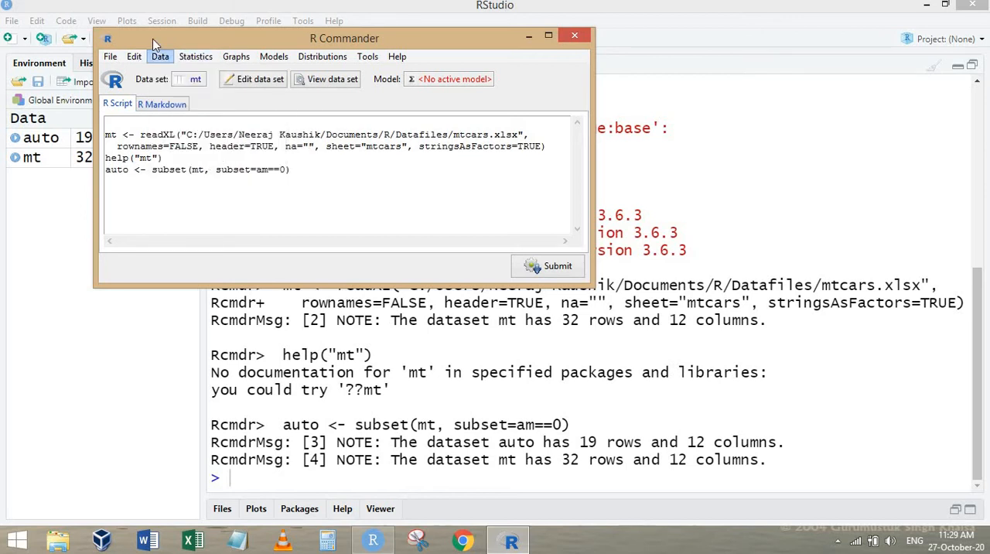
pyautogui.click(160, 57)
pyautogui.moveTo(256, 147)
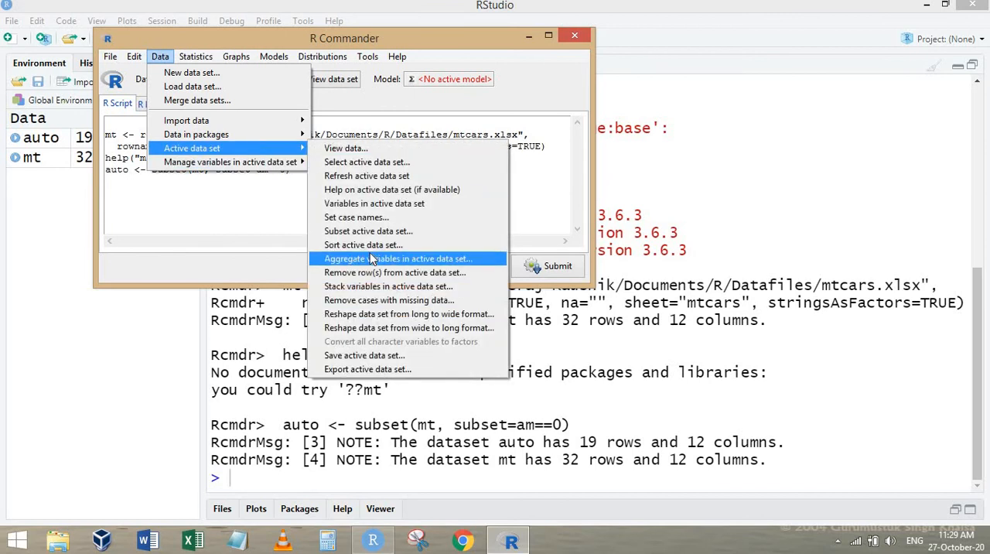
pyautogui.click(368, 230)
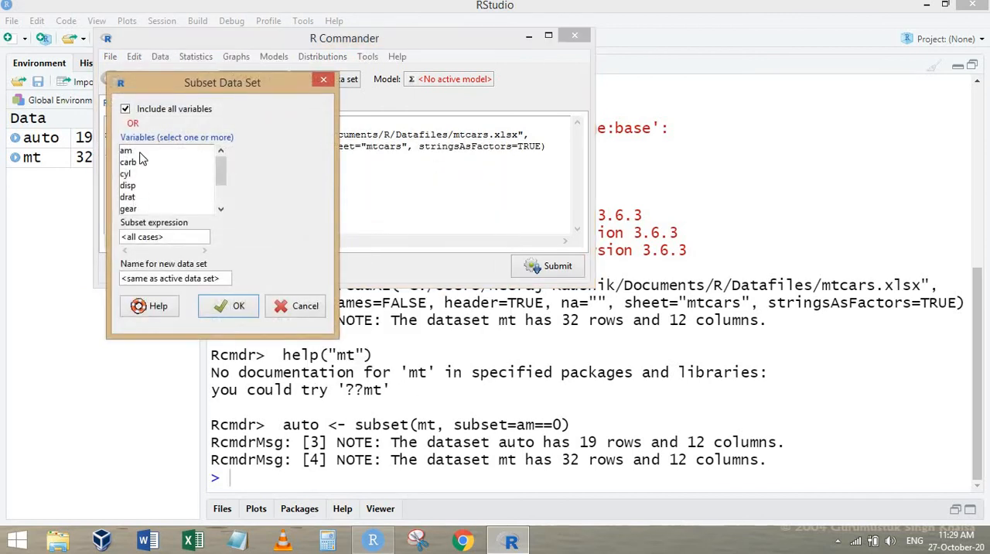
pyautogui.press('Tab')
pyautogui.write('a')
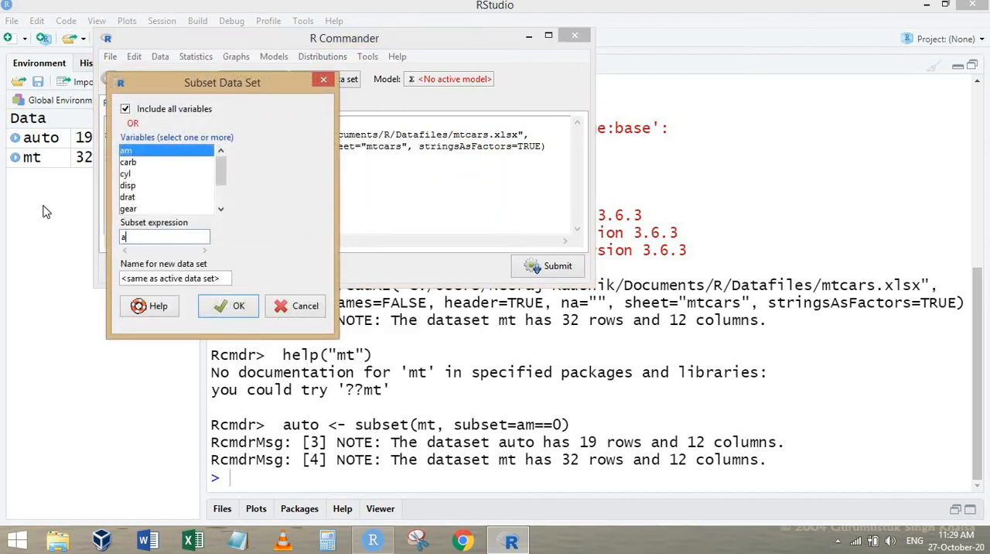
pyautogui.write('m==1')
# Name the new data set manual and create the subset.
pyautogui.click(226, 279)
pyautogui.moveTo(226, 279); pyautogui.dragTo(9, 256)
pyautogui.write('manu')
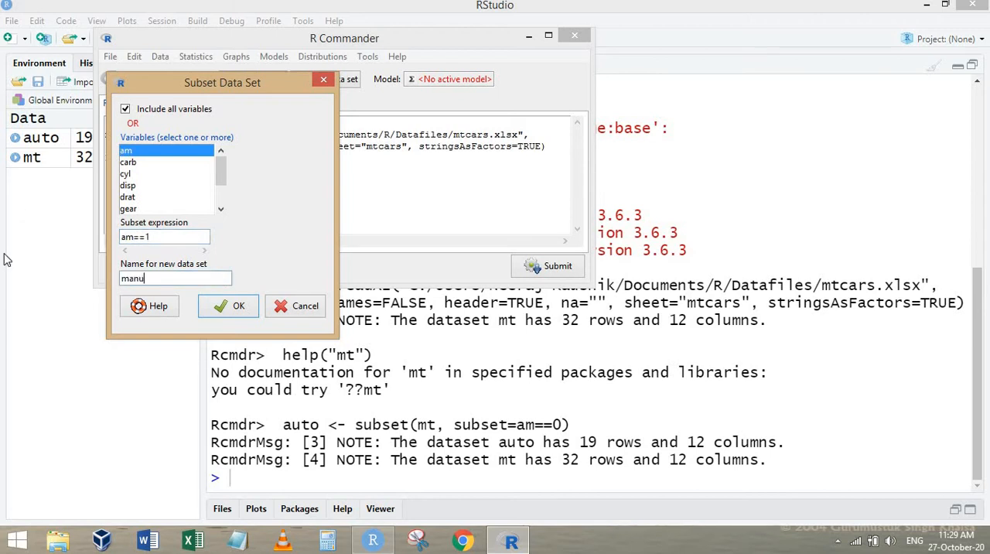
pyautogui.write('al')
pyautogui.click(238, 307)
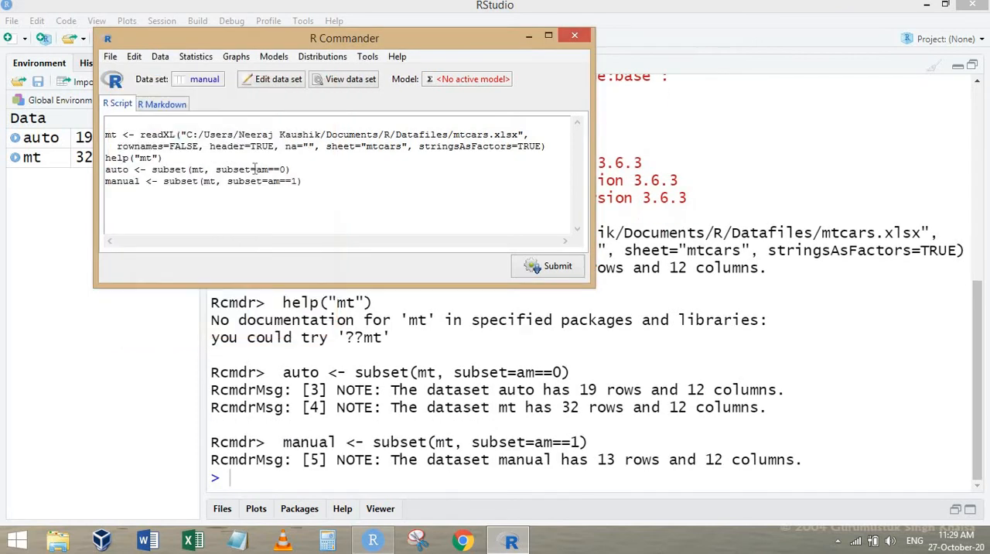
# Switch the active data set from manual back to mt.
pyautogui.click(207, 80)
pyautogui.click(164, 145)
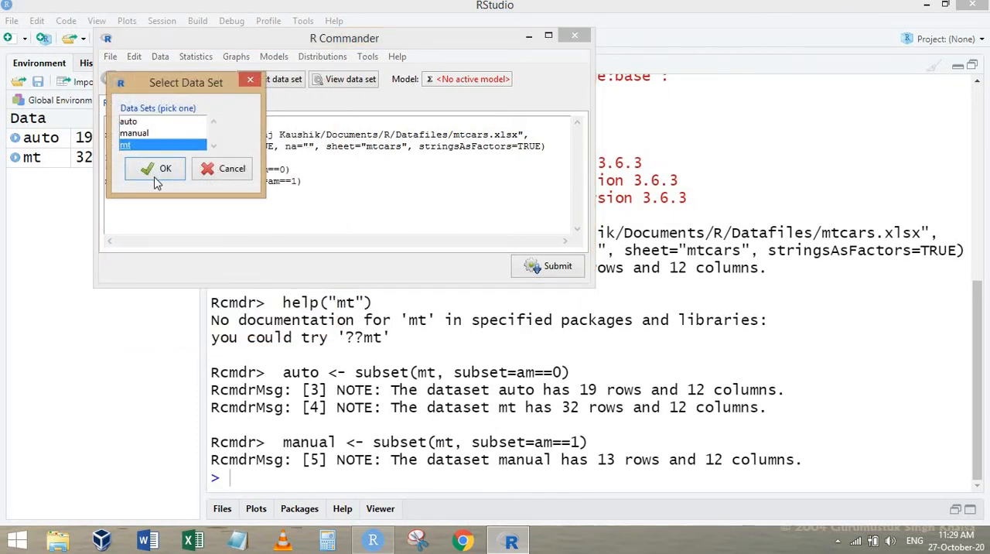
pyautogui.click(159, 169)
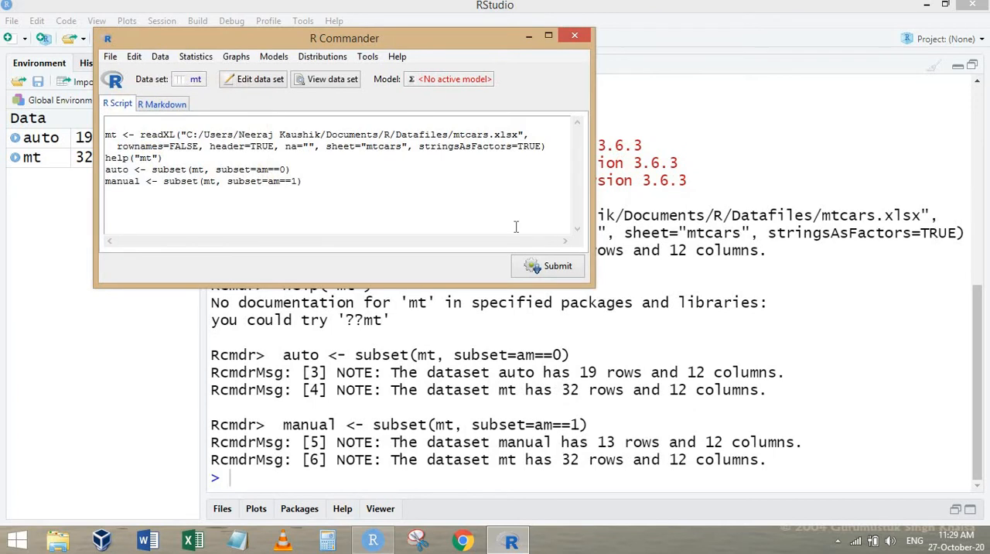
# Fit a linear regression on the mt data set with mpg as the response variable and wt as the explanatory variable.
pyautogui.click(196, 58)
pyautogui.moveTo(232, 170)
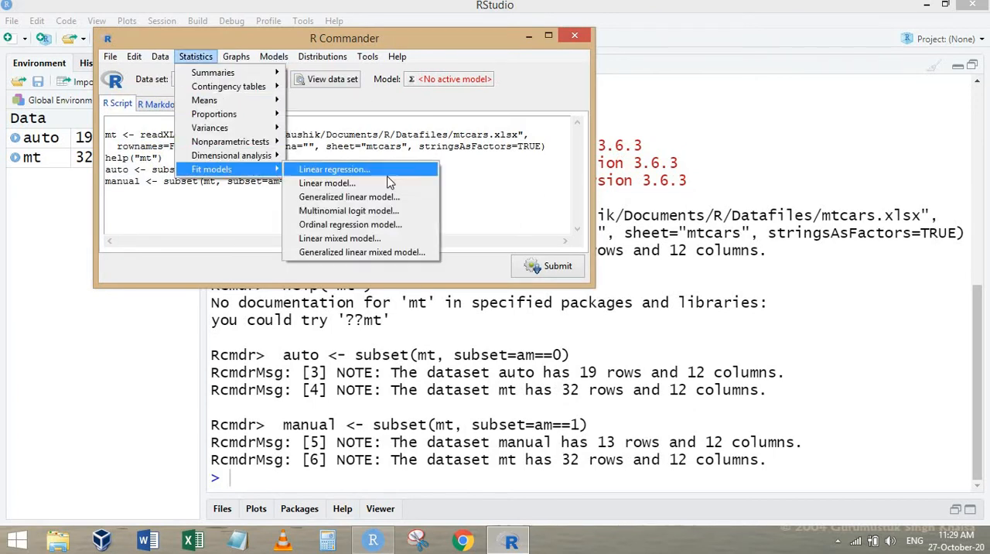
pyautogui.click(391, 169)
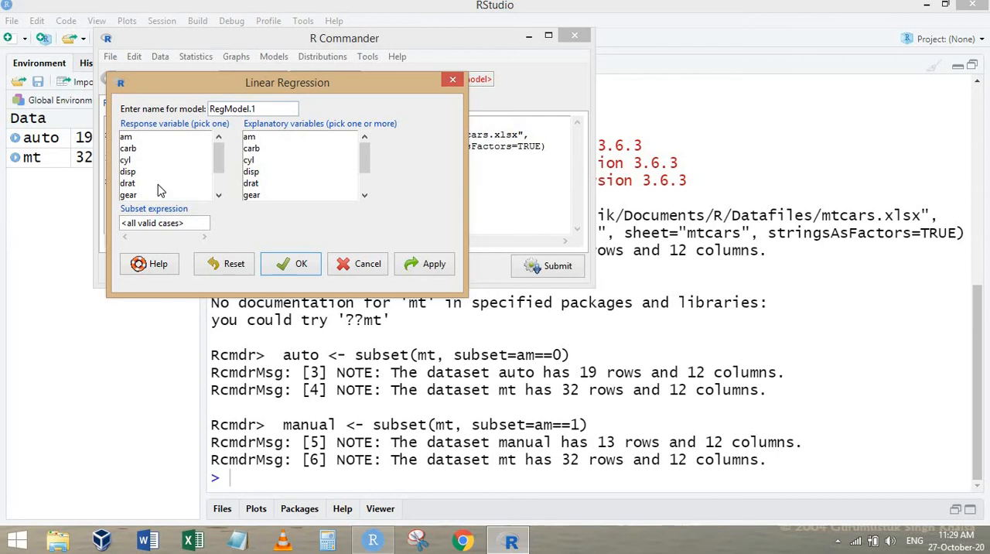
pyautogui.scroll(-2, 158, 174)
pyautogui.click(131, 161)
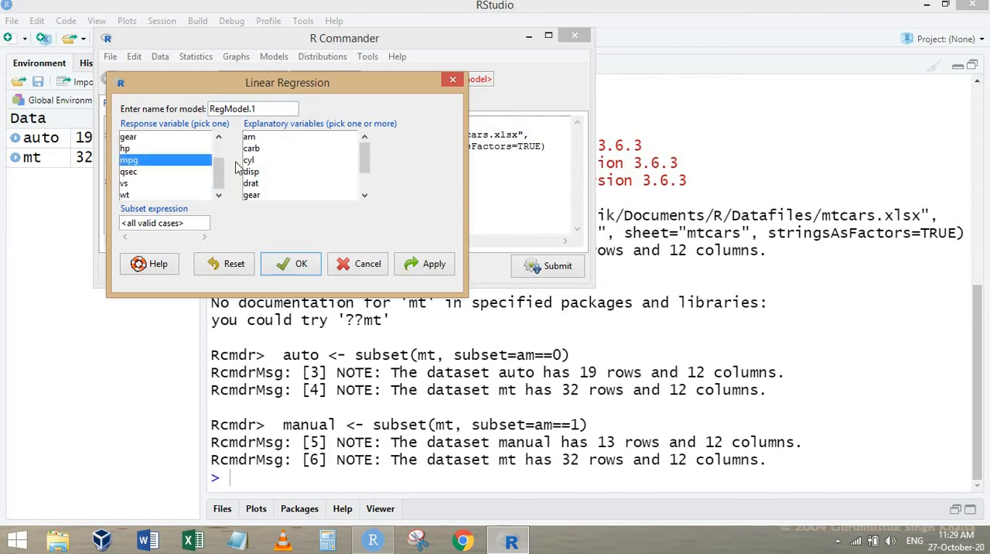
pyautogui.scroll(-2, 288, 160)
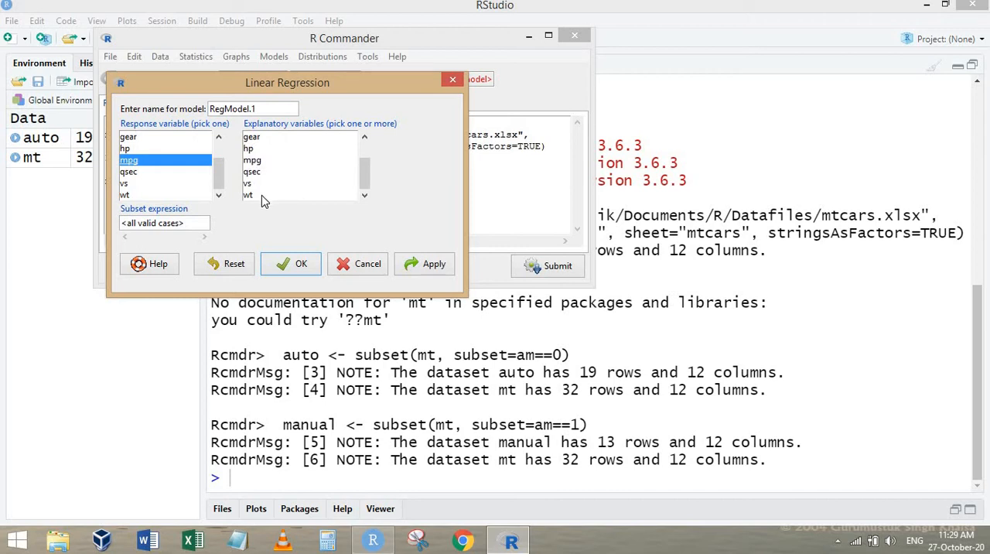
pyautogui.click(262, 195)
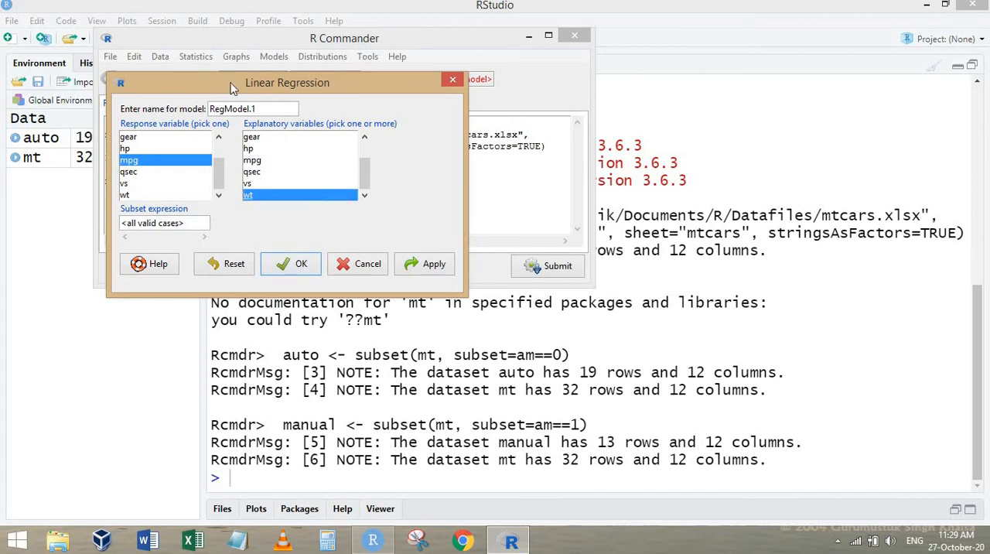
pyautogui.moveTo(233, 86); pyautogui.dragTo(586, 133)
pyautogui.click(628, 312)
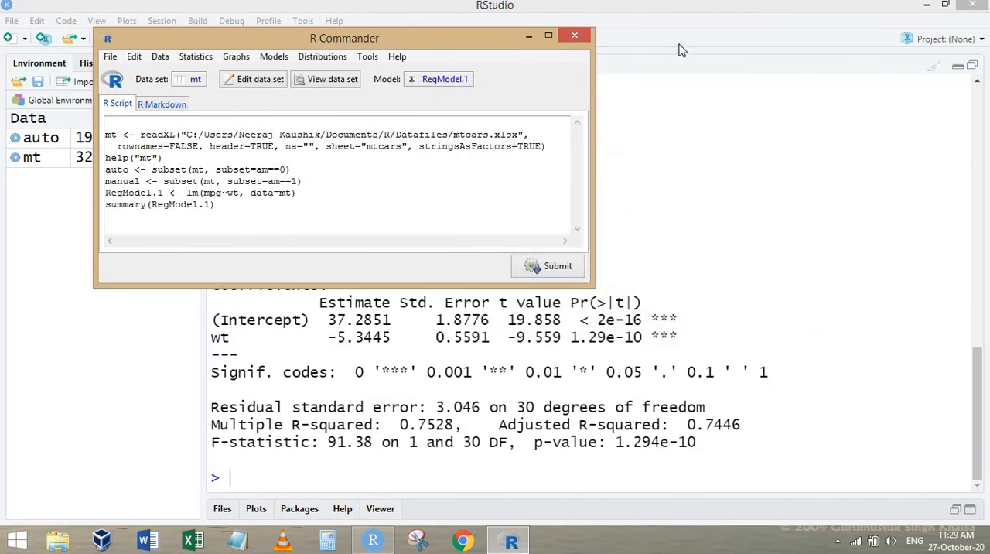
# Move the R Commander window off the console output and examine the mt regression's wt coefficient and multiple R-squared in RStudio.
pyautogui.moveTo(464, 44); pyautogui.dragTo(806, 24)
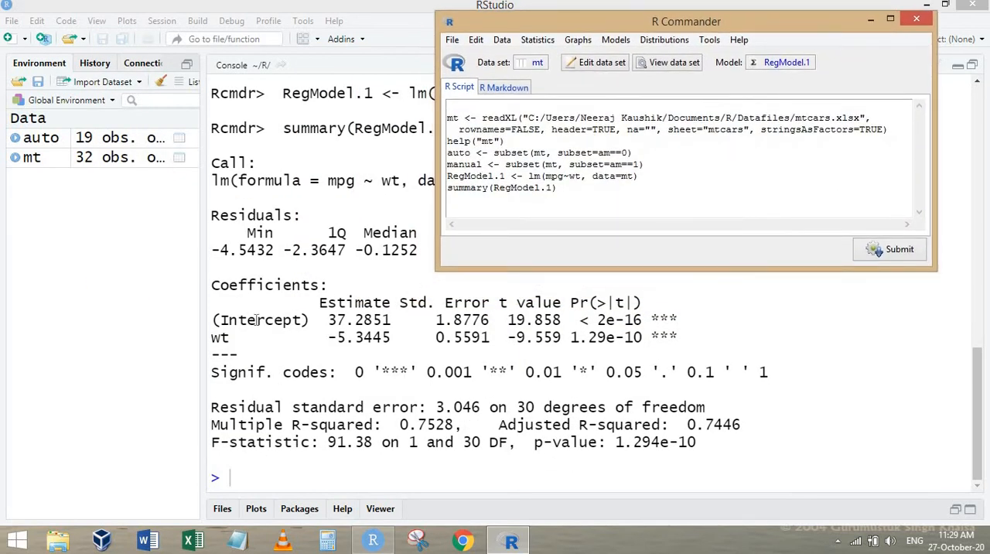
pyautogui.moveTo(259, 337); pyautogui.dragTo(417, 338)
pyautogui.moveTo(257, 425); pyautogui.dragTo(470, 418)
pyautogui.click(520, 396)
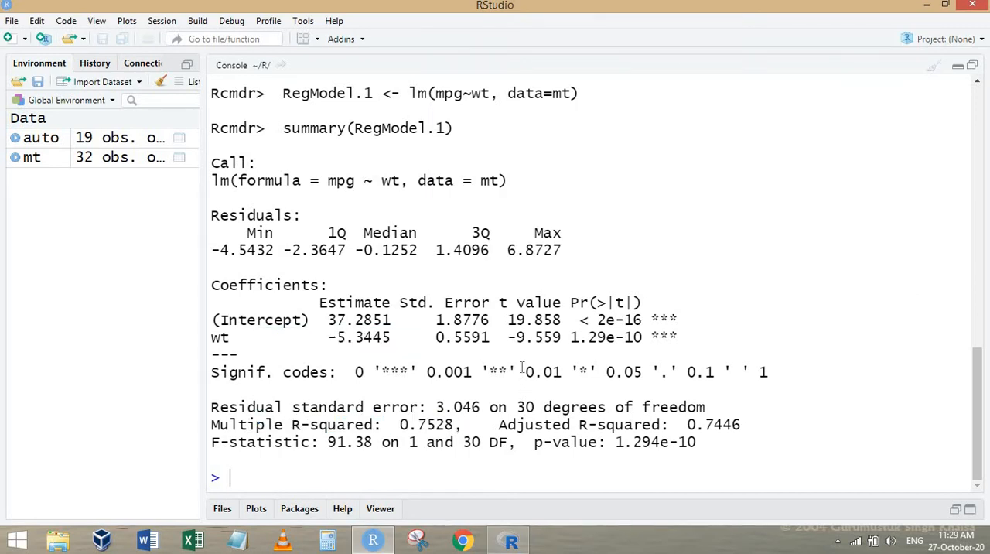
# Return to R Commander and make auto the active data set.
pyautogui.click(510, 540)
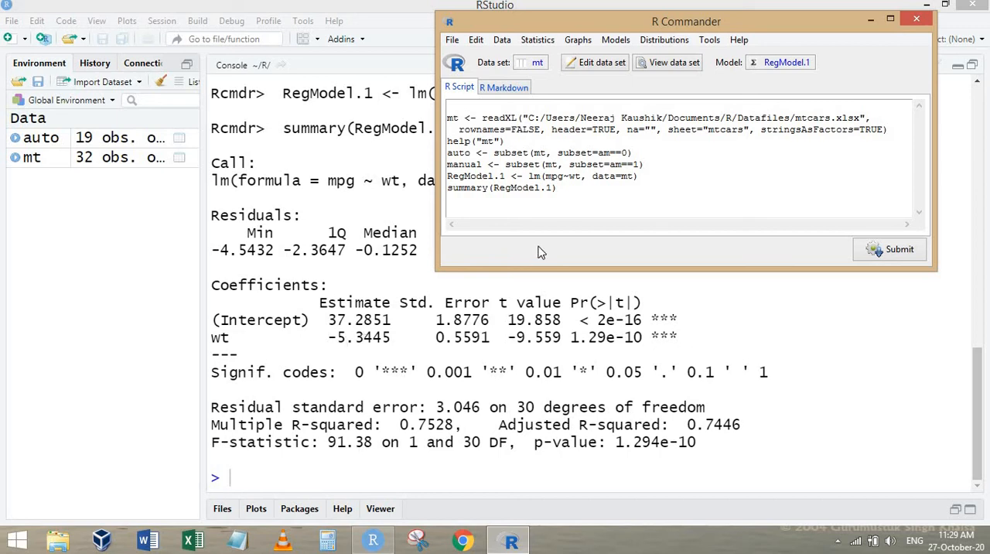
pyautogui.click(534, 61)
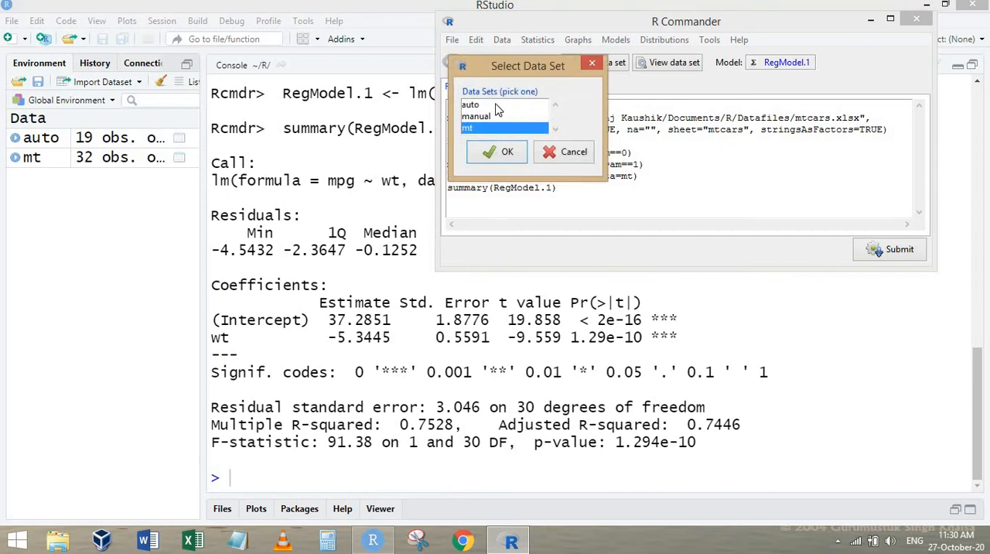
pyautogui.click(495, 105)
pyautogui.click(501, 152)
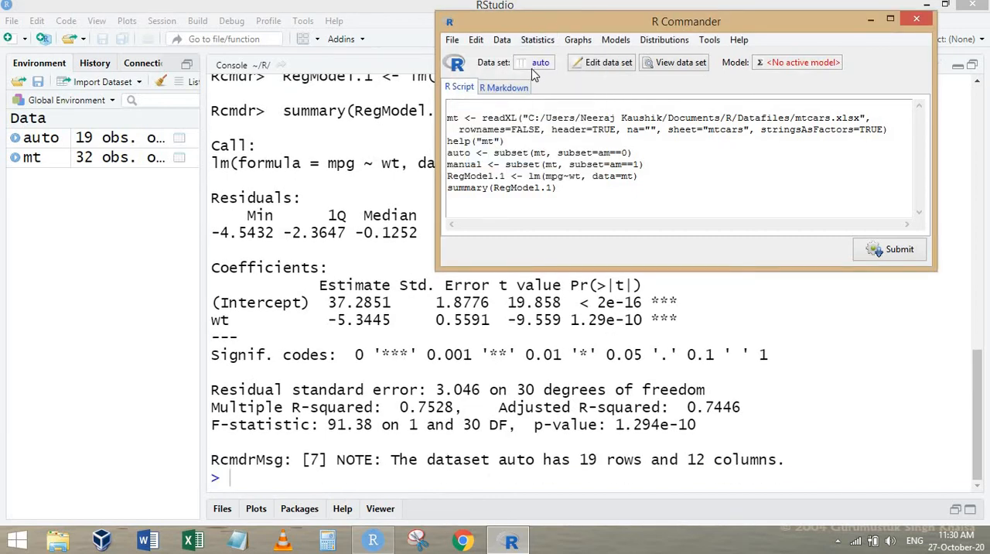
# Fit a linear regression on the auto data set with mpg as the response variable and wt as the explanatory variable.
pyautogui.click(538, 40)
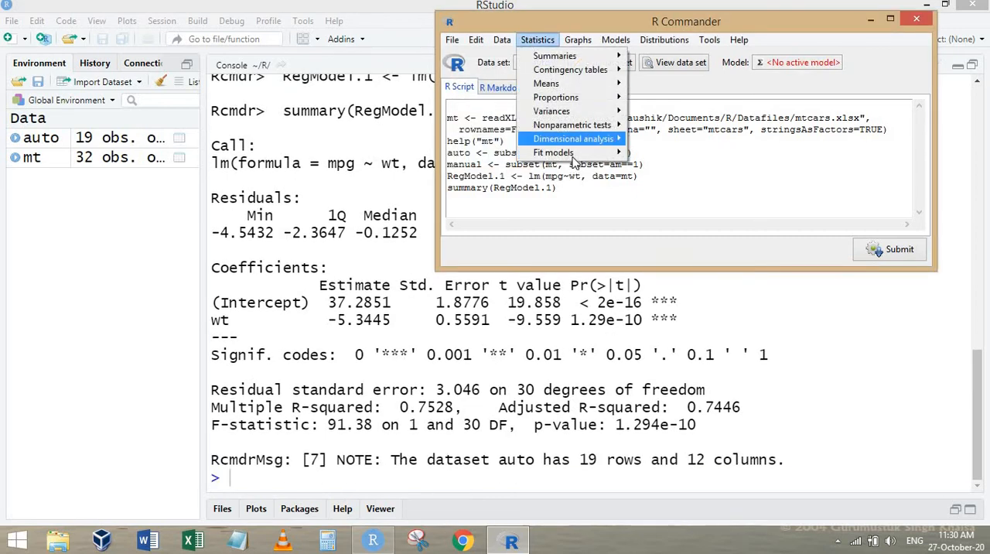
pyautogui.moveTo(577, 155)
pyautogui.click(650, 158)
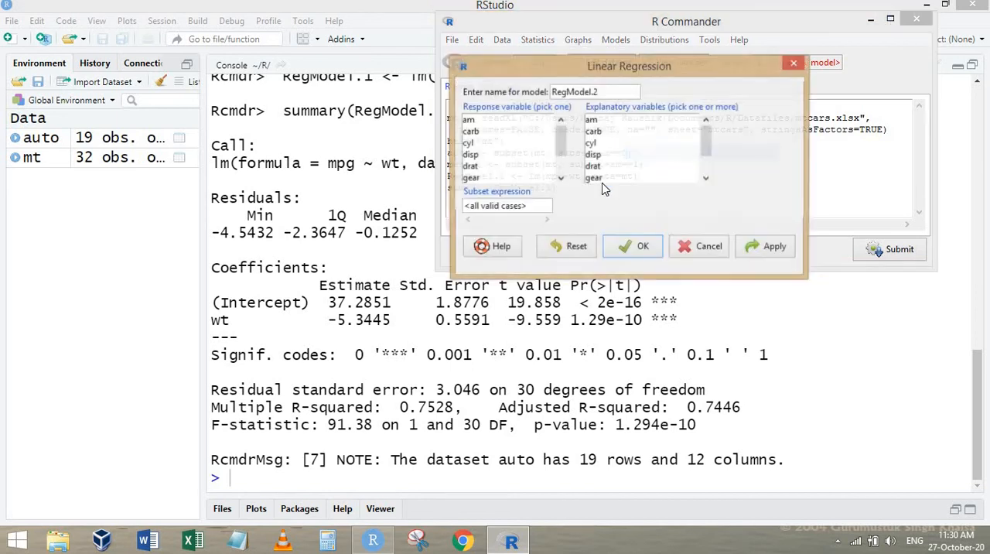
pyautogui.scroll(-2, 480, 155)
pyautogui.click(478, 144)
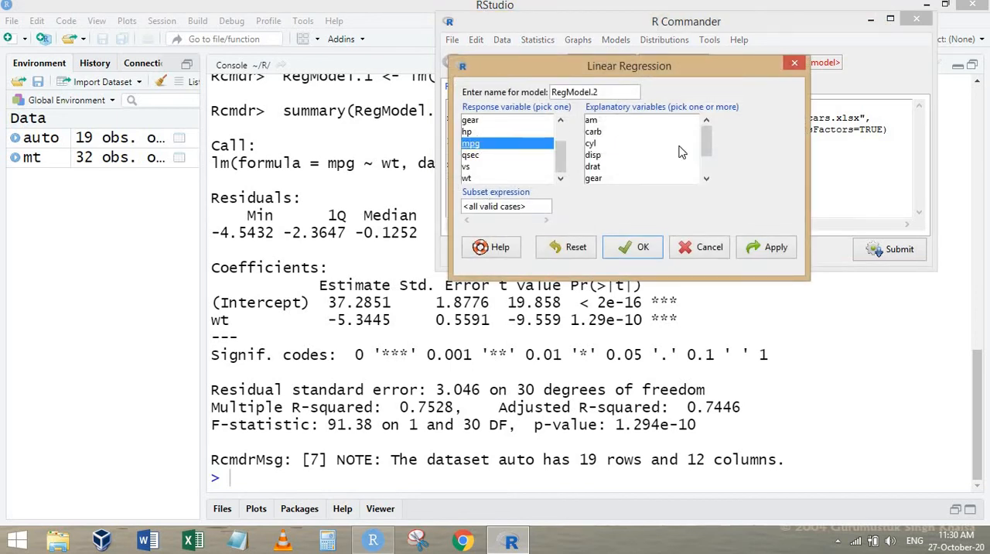
pyautogui.scroll(-2, 681, 152)
pyautogui.click(599, 178)
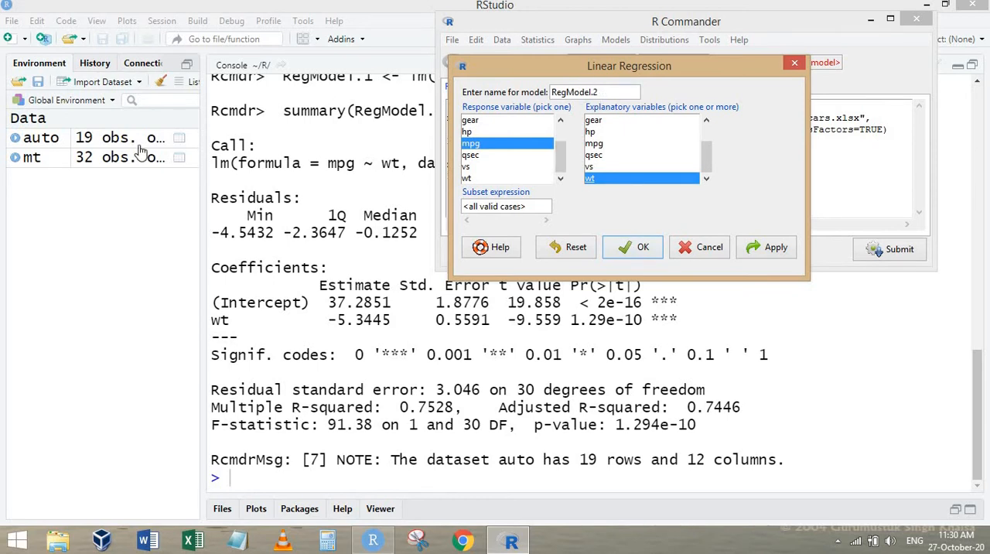
pyautogui.click(643, 247)
# Switch to the RStudio console and compare the wt coefficients of the mt and auto regressions.
pyautogui.click(600, 377)
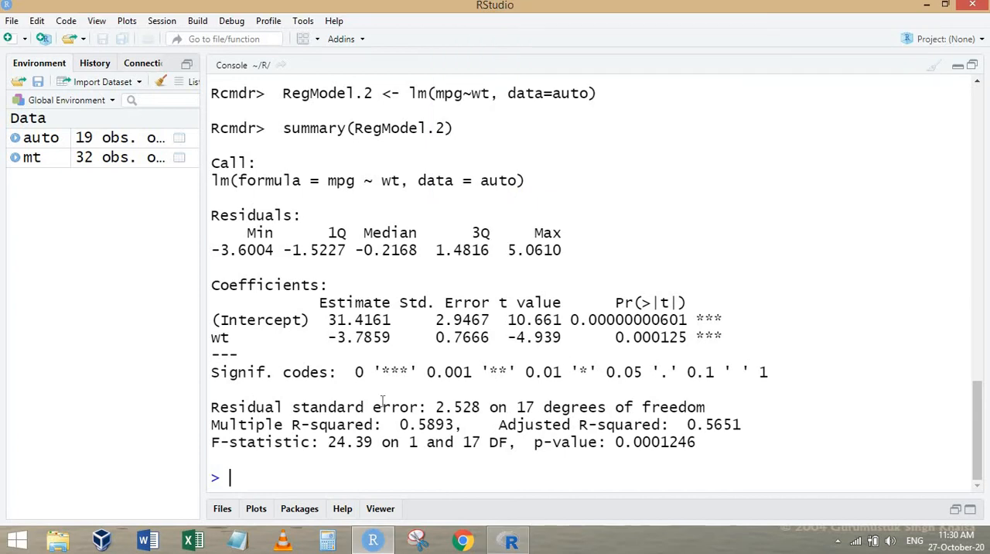
pyautogui.scroll(5, 394, 230)
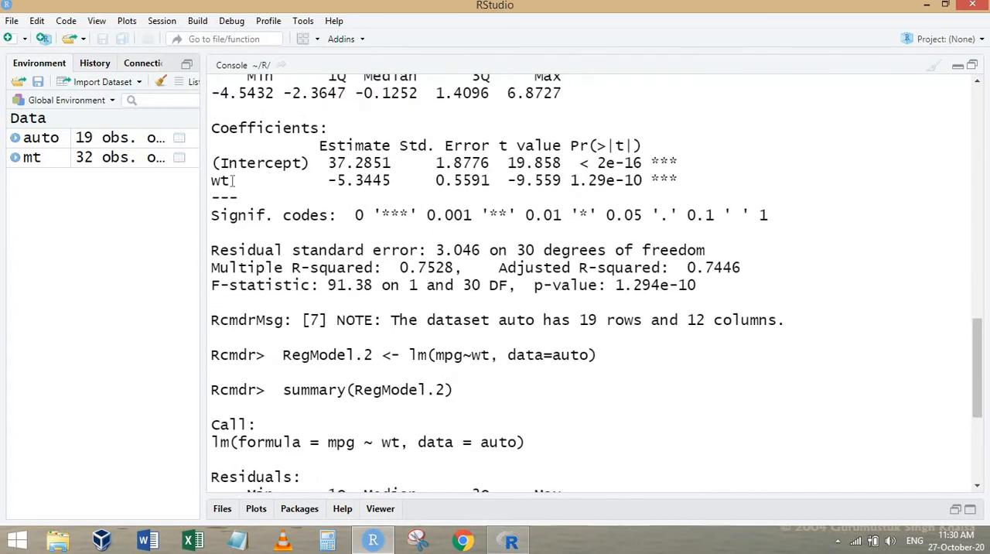
pyautogui.moveTo(229, 180); pyautogui.dragTo(454, 180)
pyautogui.scroll(-5, 302, 347)
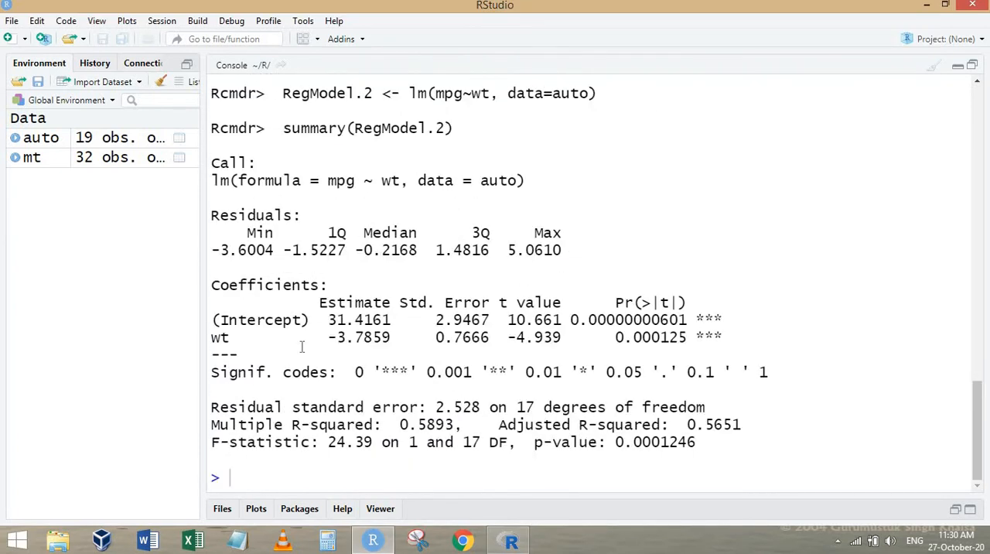
pyautogui.moveTo(232, 337); pyautogui.dragTo(463, 337)
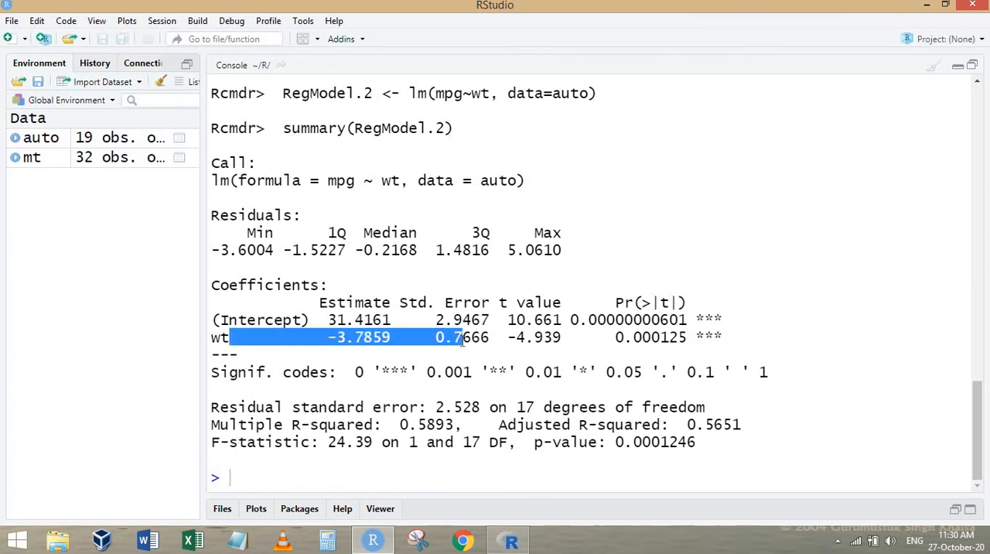
# Compare the multiple R-squared values in the mt and auto regression summaries, checking which data set each model uses.
pyautogui.scroll(3, 378, 199)
pyautogui.scroll(1, 378, 199)
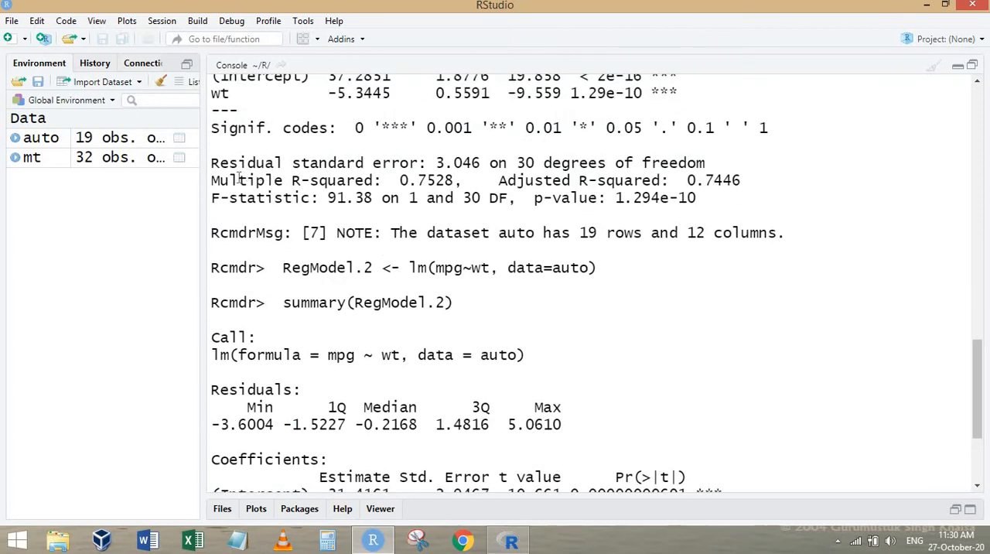
pyautogui.moveTo(240, 178); pyautogui.dragTo(565, 184)
pyautogui.scroll(-4, 571, 351)
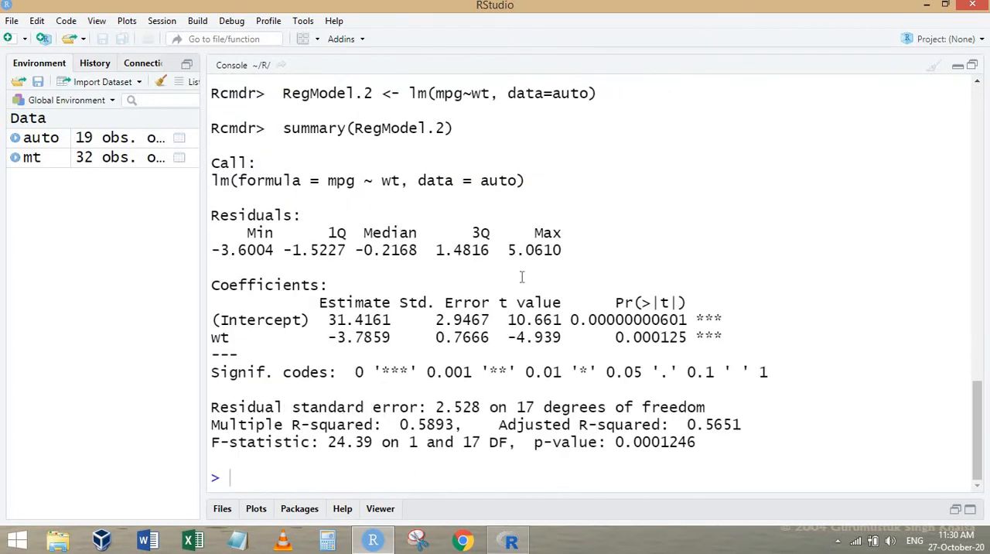
pyautogui.moveTo(413, 181); pyautogui.dragTo(526, 181)
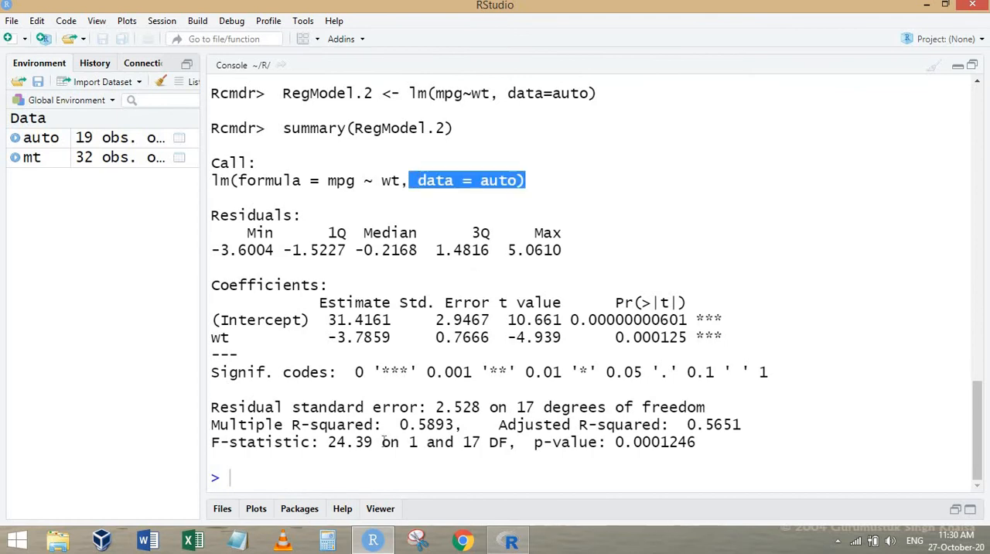
pyautogui.moveTo(312, 425); pyautogui.dragTo(463, 424)
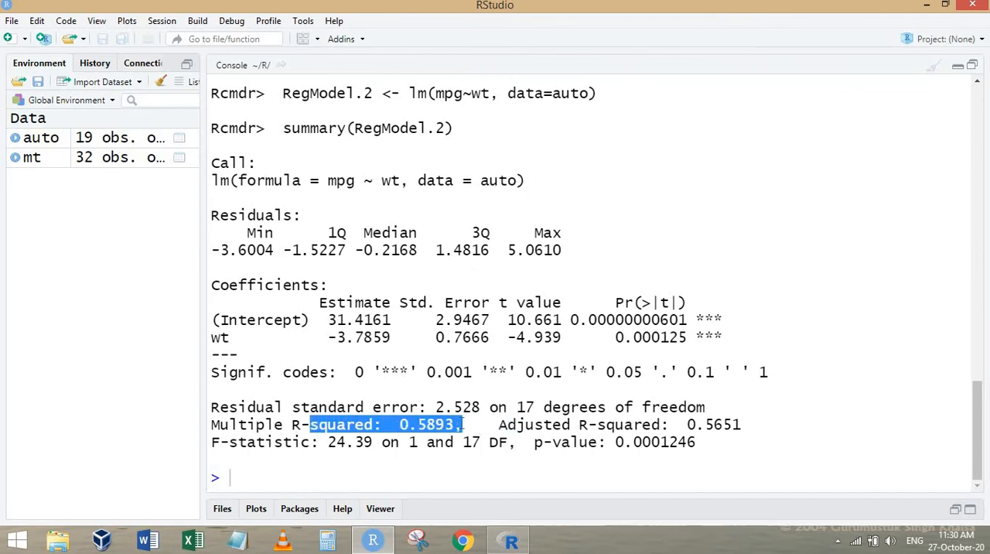
pyautogui.scroll(3, 485, 324)
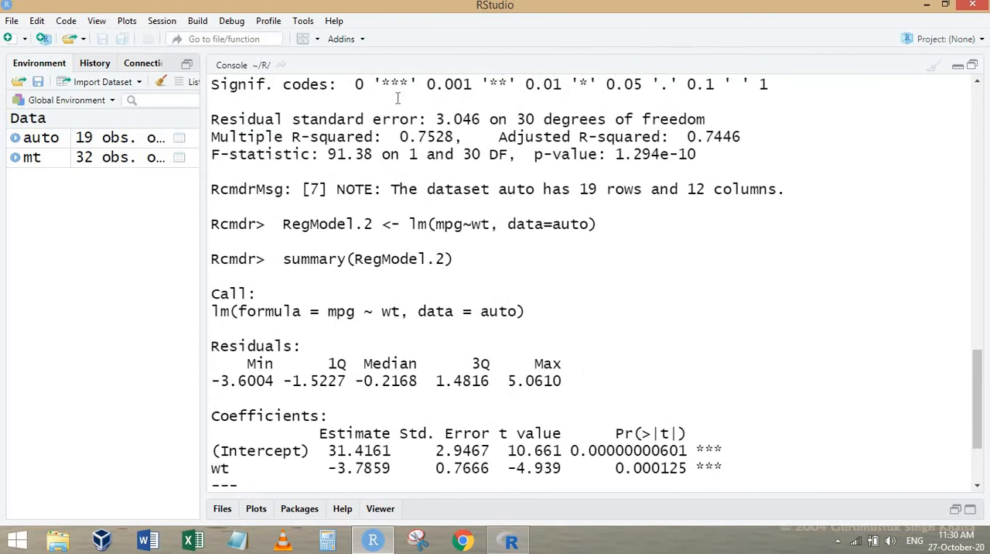
# Recheck the multiple R-squared values of the mt and auto regressions in the console output.
pyautogui.moveTo(549, 137); pyautogui.dragTo(220, 136)
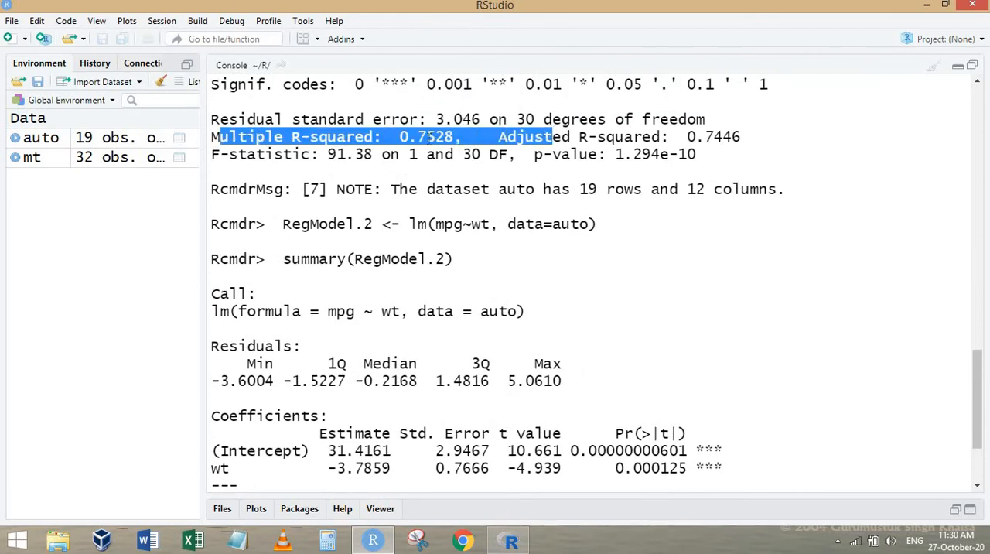
pyautogui.scroll(-3, 441, 263)
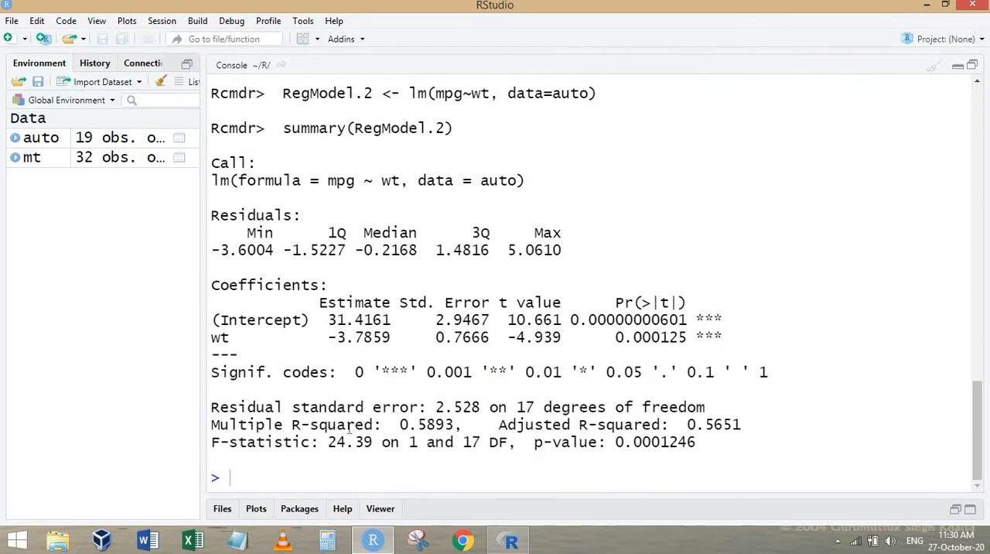
pyautogui.moveTo(455, 425); pyautogui.dragTo(230, 425)
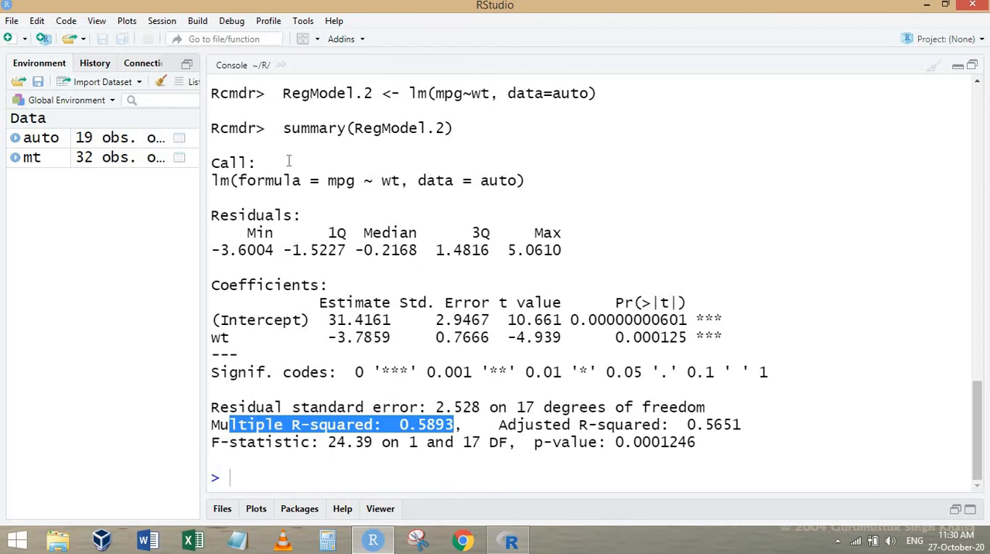
# Switch to R Commander and make manual the active data set.
pyautogui.click(506, 539)
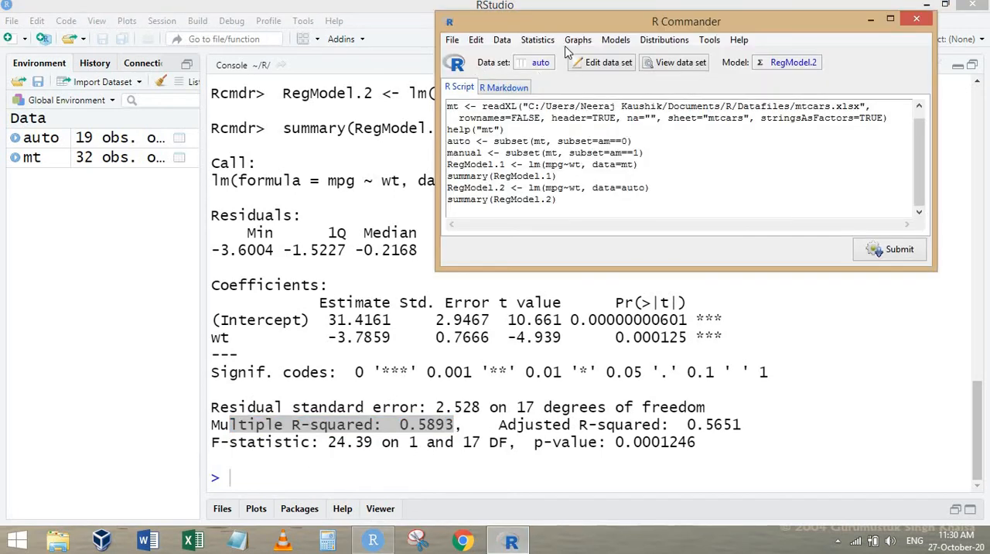
pyautogui.click(542, 64)
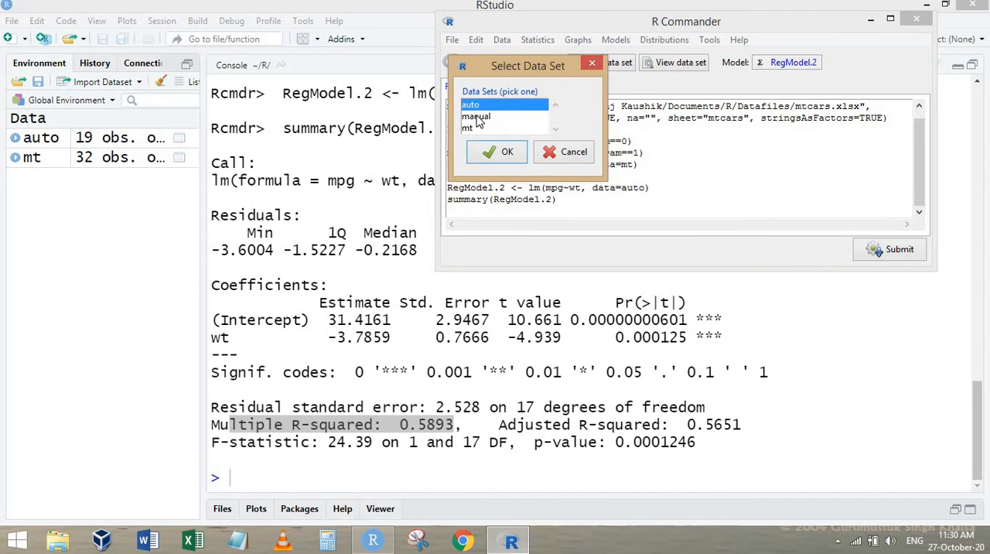
pyautogui.click(476, 116)
pyautogui.click(502, 152)
# Fit a linear regression on the manual data set with mpg as the response variable and wt as the explanatory variable.
pyautogui.click(544, 44)
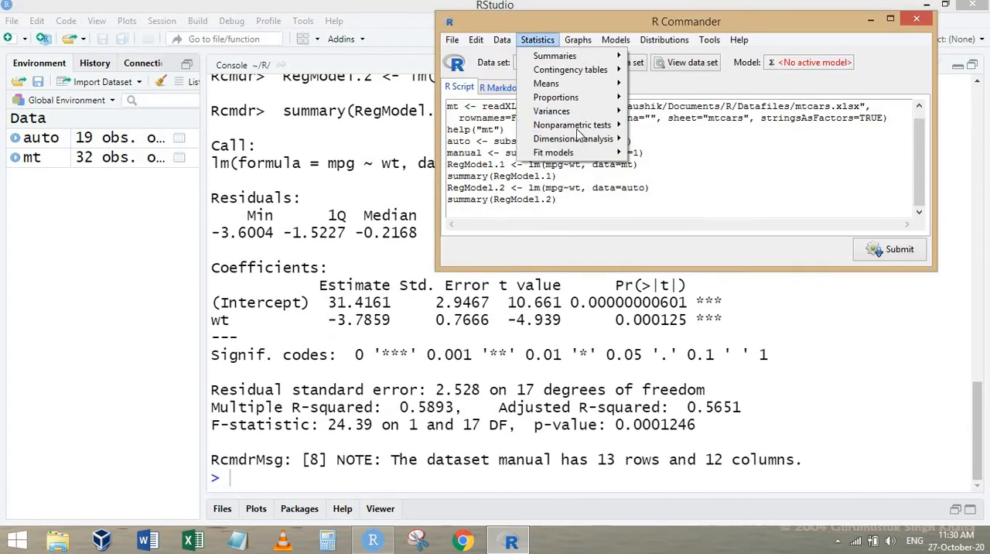
pyautogui.moveTo(577, 152)
pyautogui.click(717, 153)
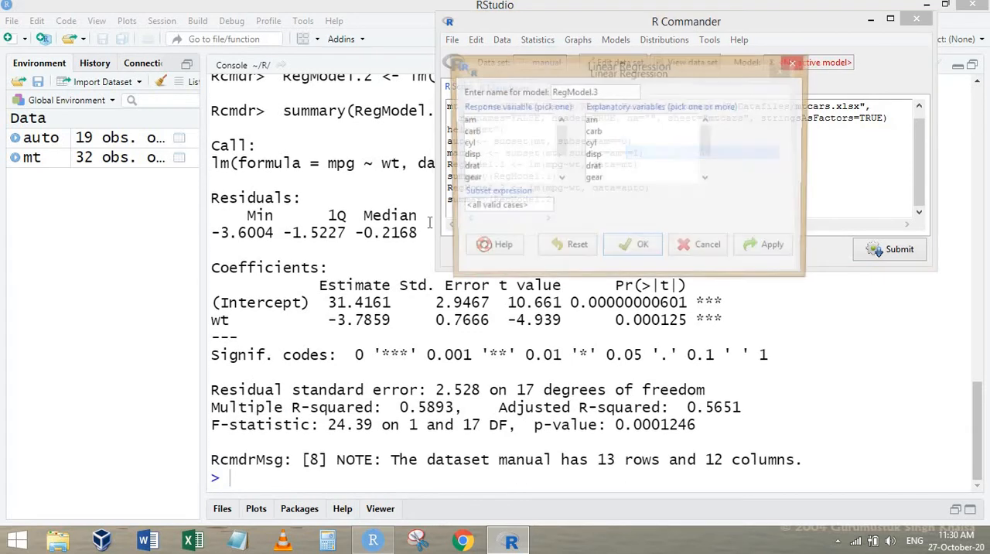
pyautogui.scroll(-2, 484, 151)
pyautogui.click(480, 145)
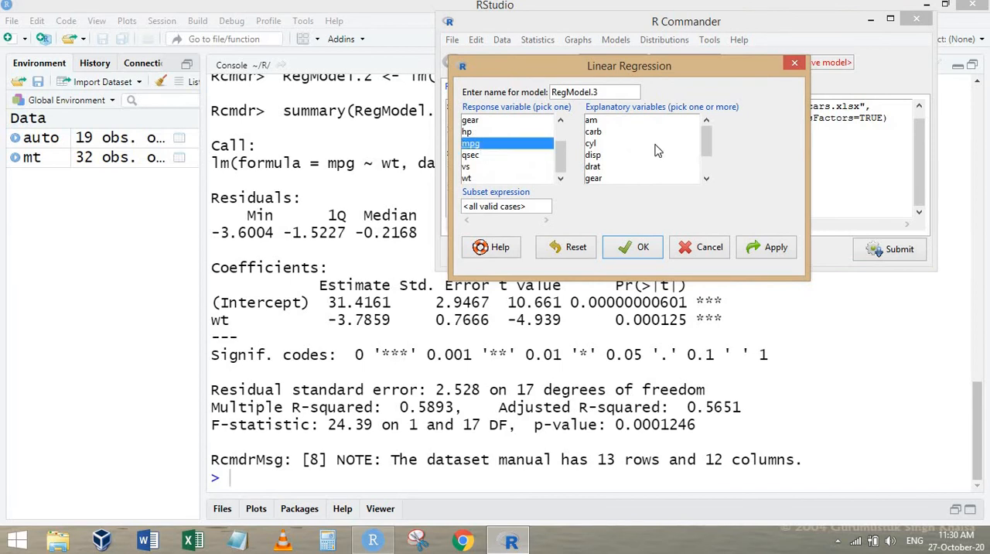
pyautogui.scroll(-2, 660, 151)
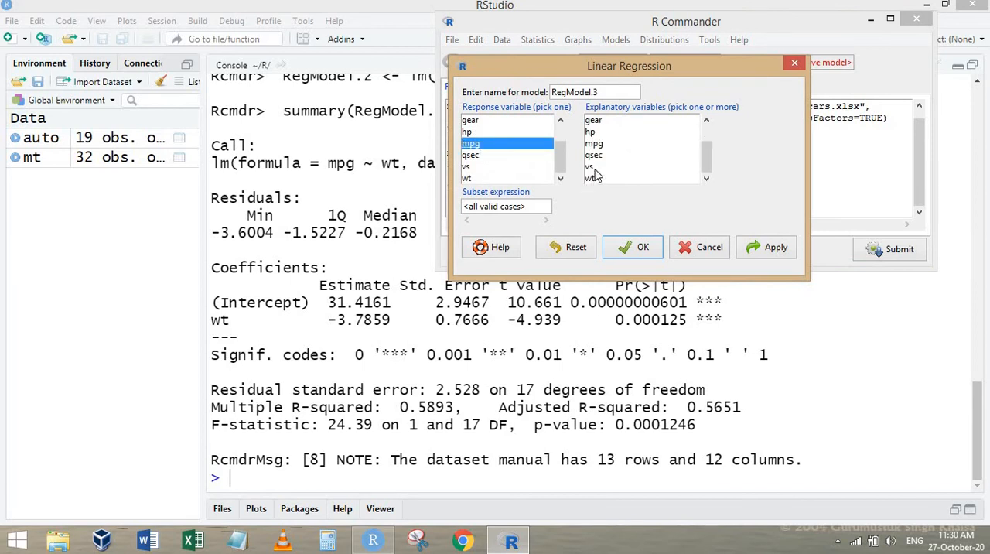
pyautogui.click(598, 179)
pyautogui.click(636, 248)
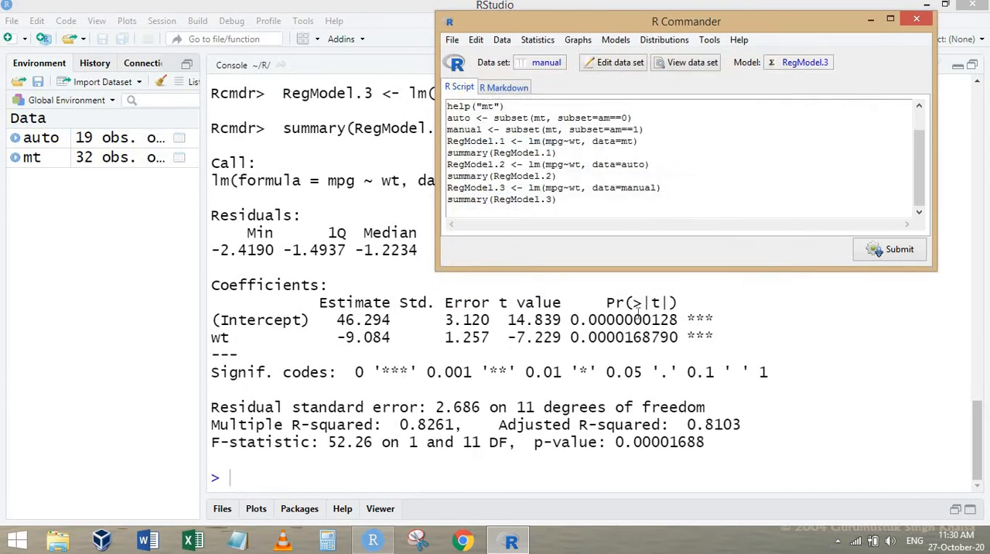
# Switch to the RStudio console and examine the multiple R-squared, wt coefficient and data set in the manual regression summary.
pyautogui.click(462, 437)
pyautogui.moveTo(239, 425); pyautogui.dragTo(467, 421)
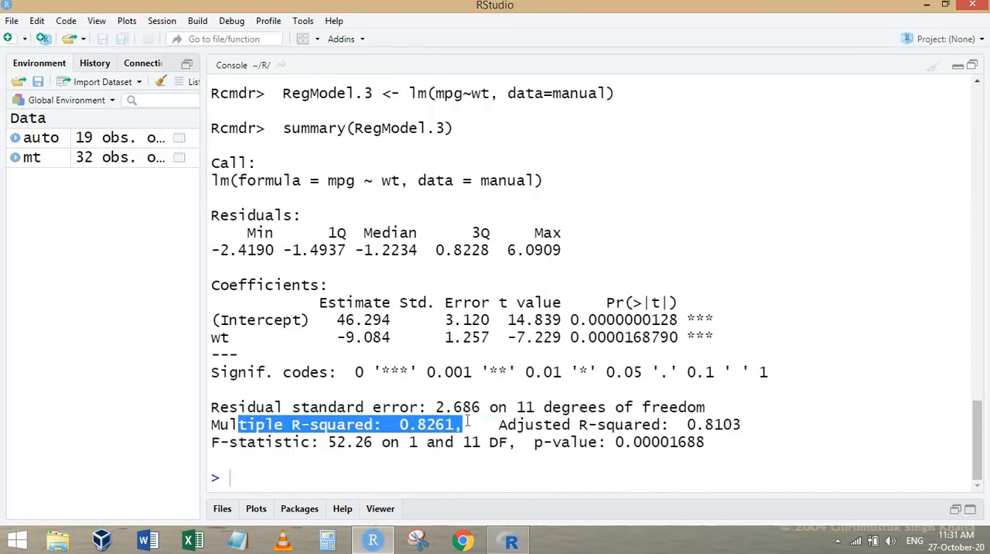
pyautogui.moveTo(221, 338); pyautogui.dragTo(425, 337)
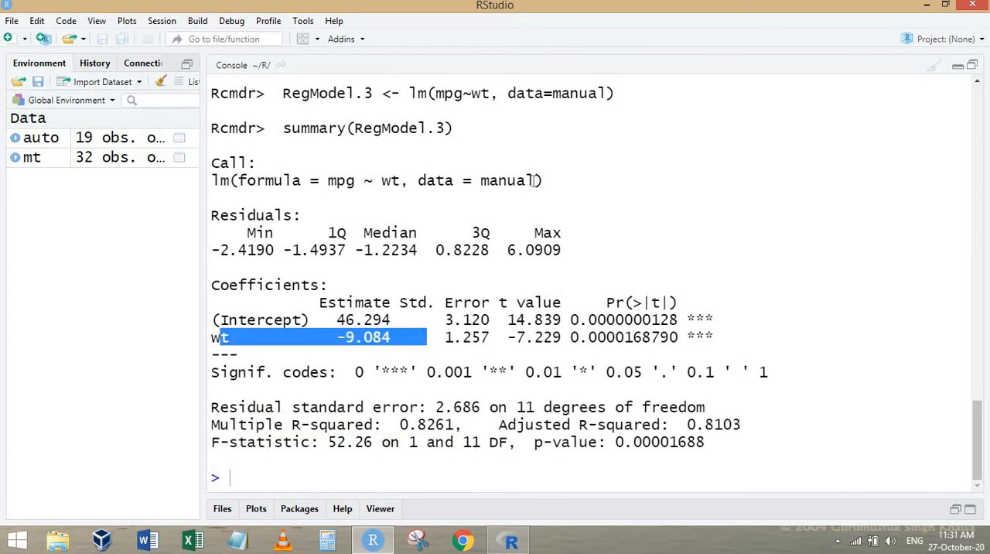
pyautogui.click(526, 180)
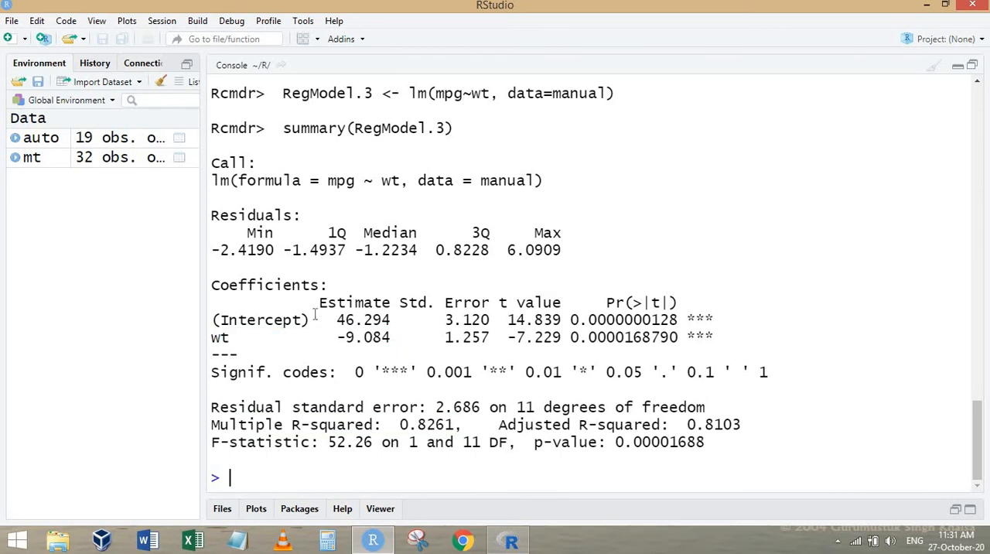
pyautogui.moveTo(221, 337); pyautogui.dragTo(436, 337)
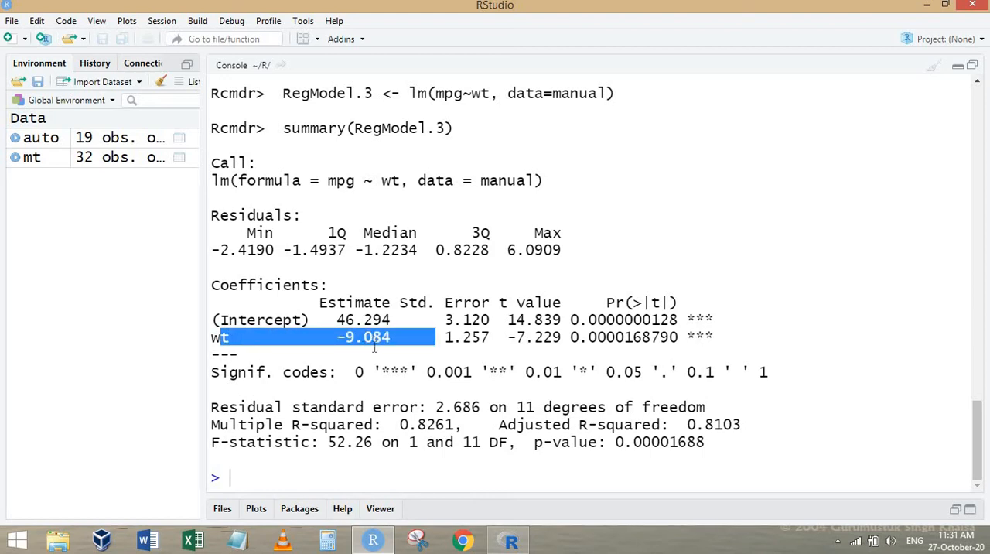
# Compare the wt coefficients of the auto, manual and mt regressions in the console output.
pyautogui.scroll(6, 398, 335)
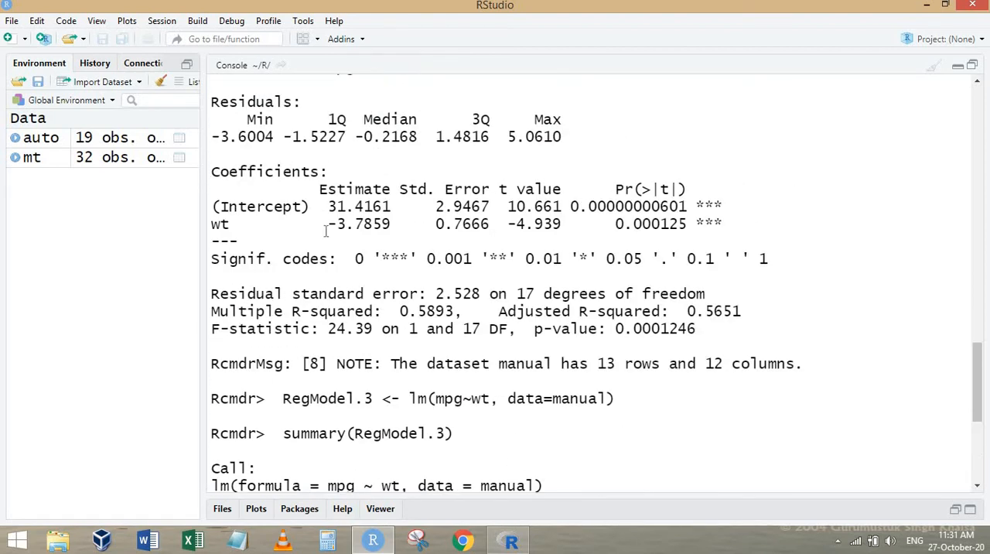
pyautogui.moveTo(223, 224); pyautogui.dragTo(437, 224)
pyautogui.scroll(-5, 395, 389)
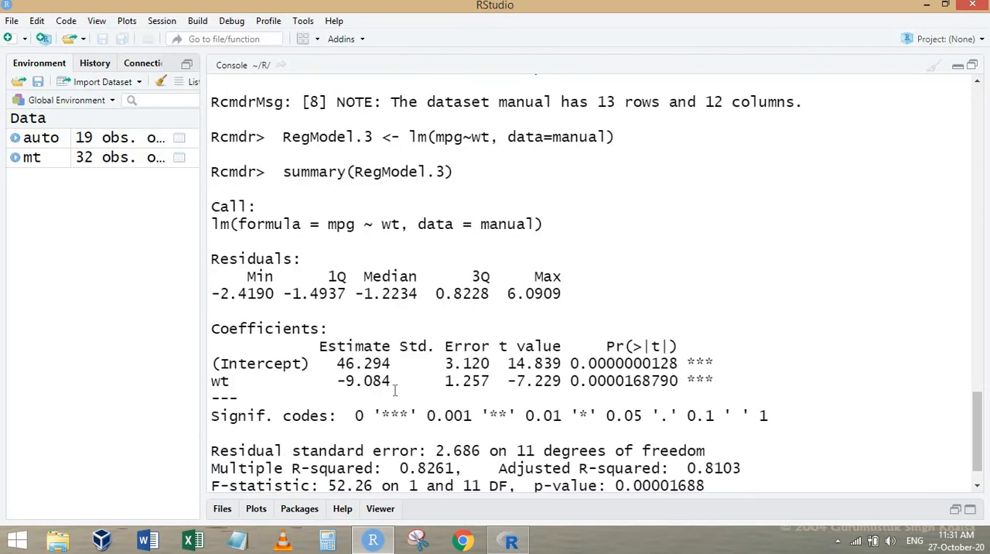
pyautogui.moveTo(408, 380); pyautogui.dragTo(220, 380)
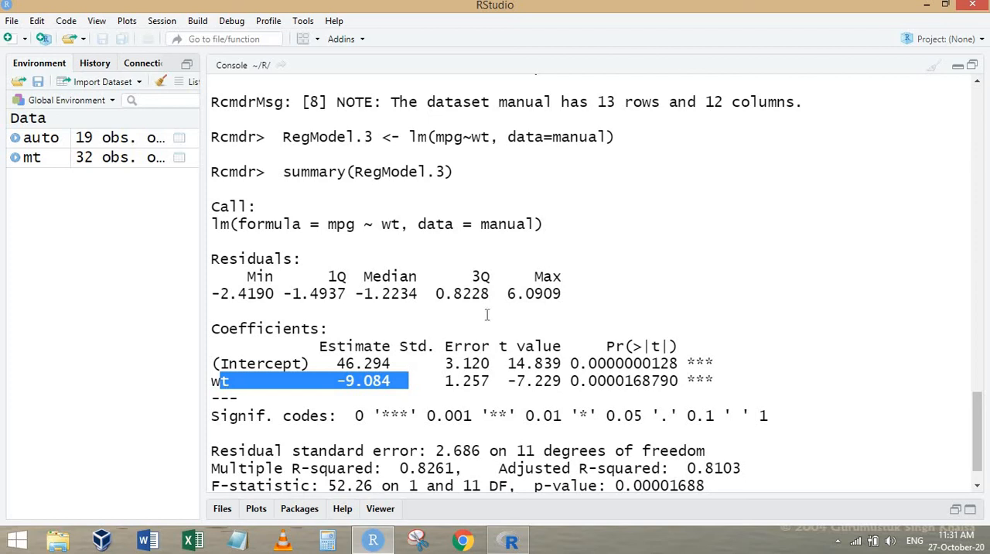
pyautogui.scroll(9, 470, 342)
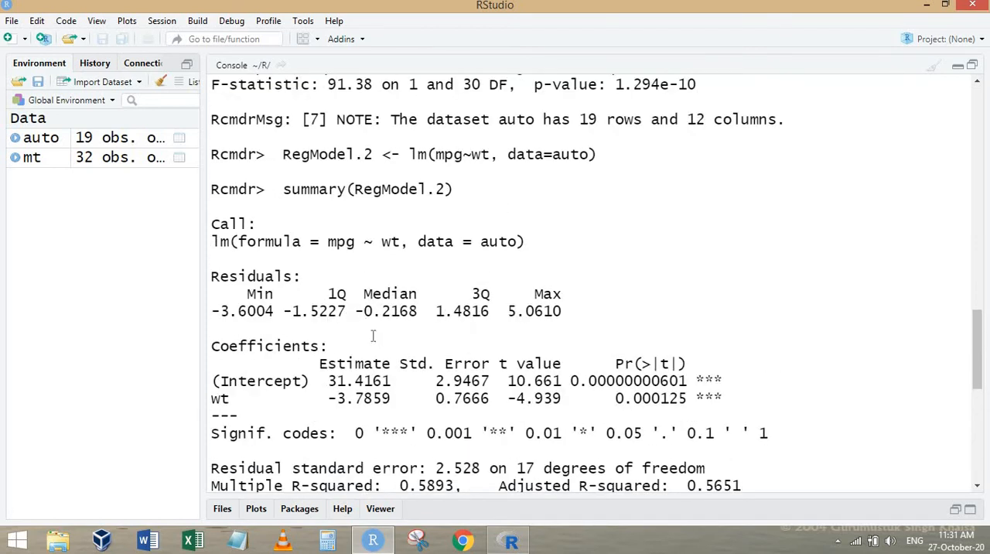
pyautogui.scroll(7, 373, 335)
pyautogui.moveTo(409, 329); pyautogui.dragTo(307, 385)
# Compare the multiple R-squared values of the mt, auto and manual regressions.
pyautogui.click(463, 416)
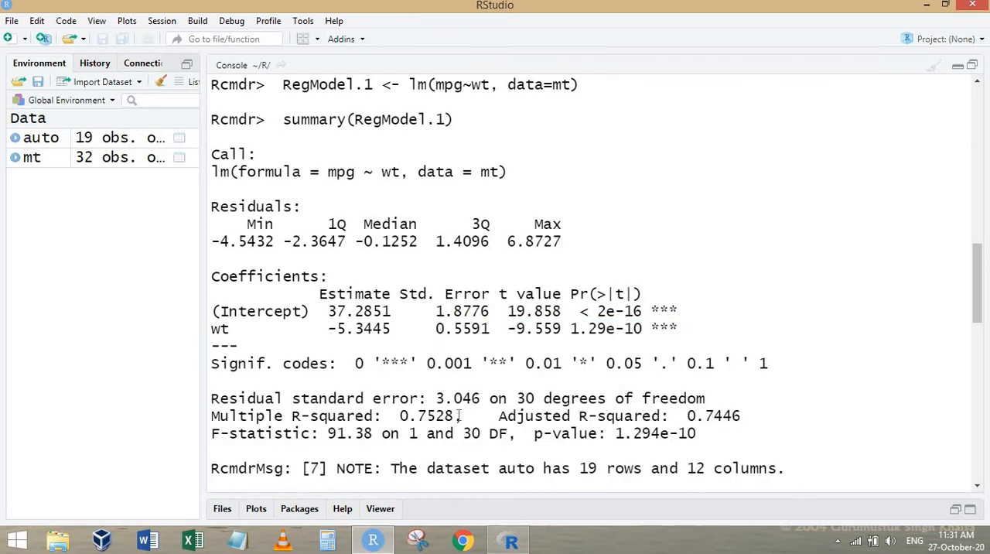
pyautogui.moveTo(462, 416); pyautogui.dragTo(232, 416)
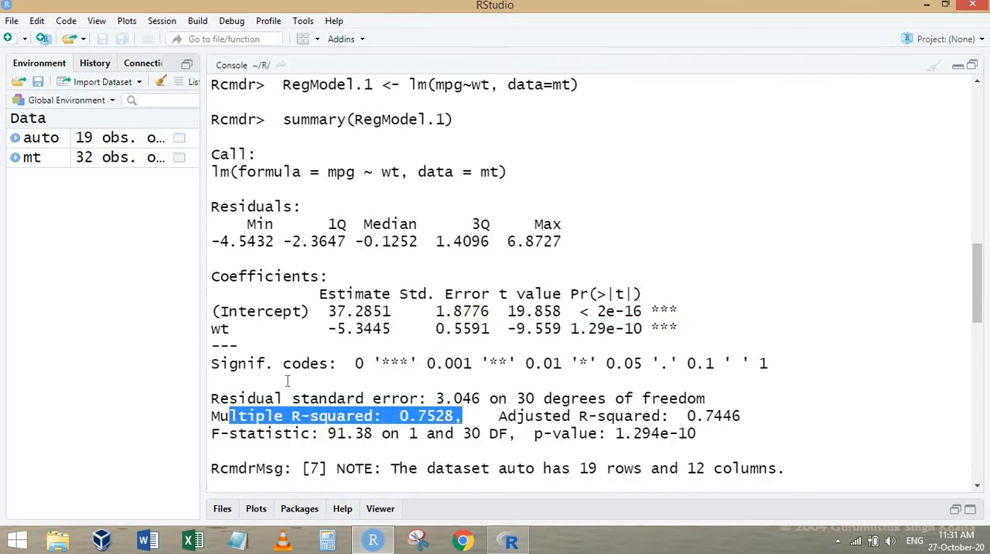
pyautogui.scroll(-7, 384, 329)
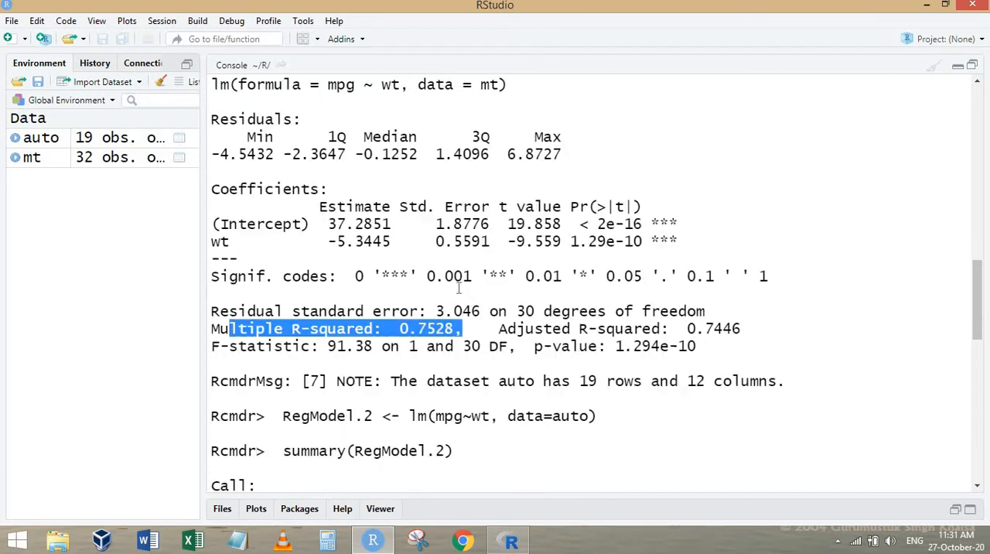
pyautogui.scroll(-2, 413, 337)
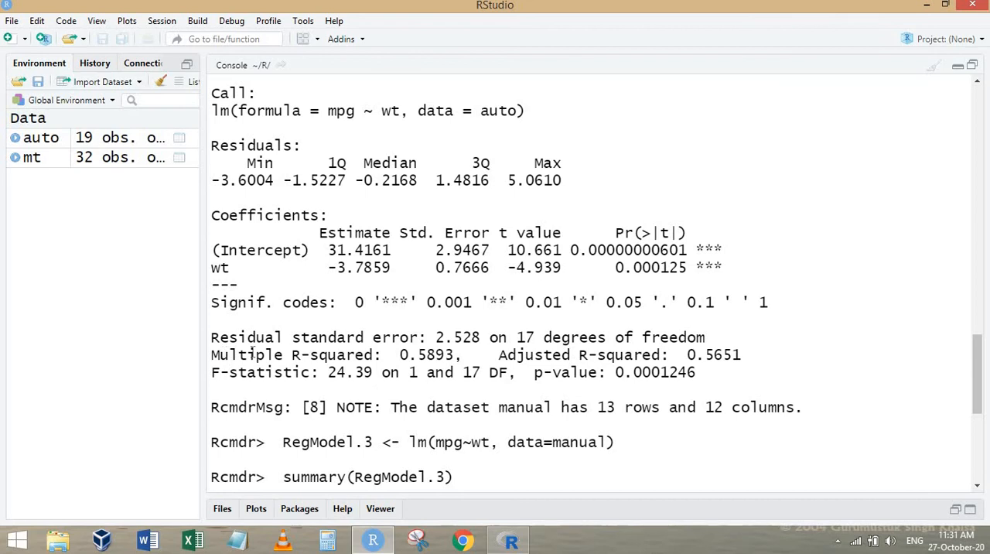
pyautogui.moveTo(221, 354); pyautogui.dragTo(464, 354)
pyautogui.scroll(-3, 387, 418)
pyautogui.scroll(-4, 386, 417)
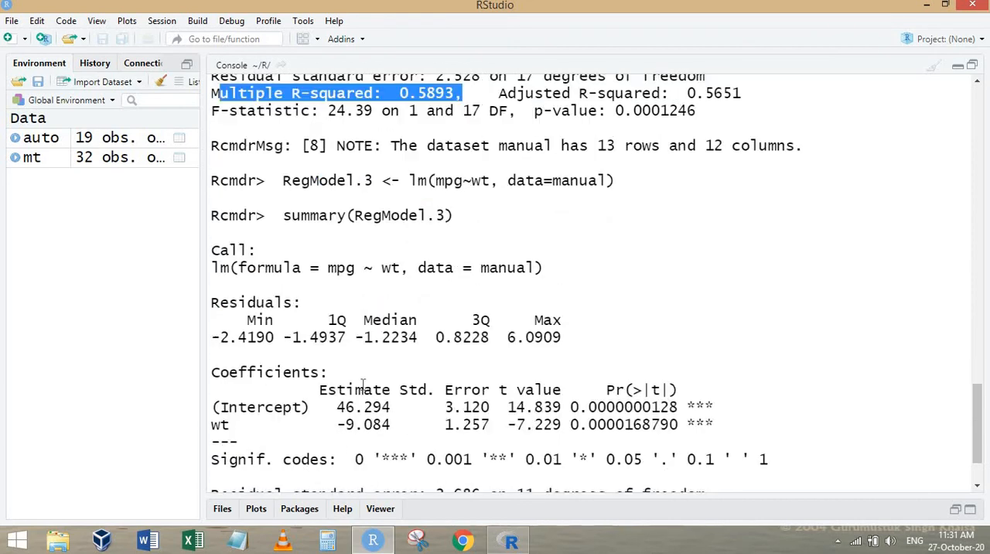
pyautogui.moveTo(230, 424); pyautogui.dragTo(475, 424)
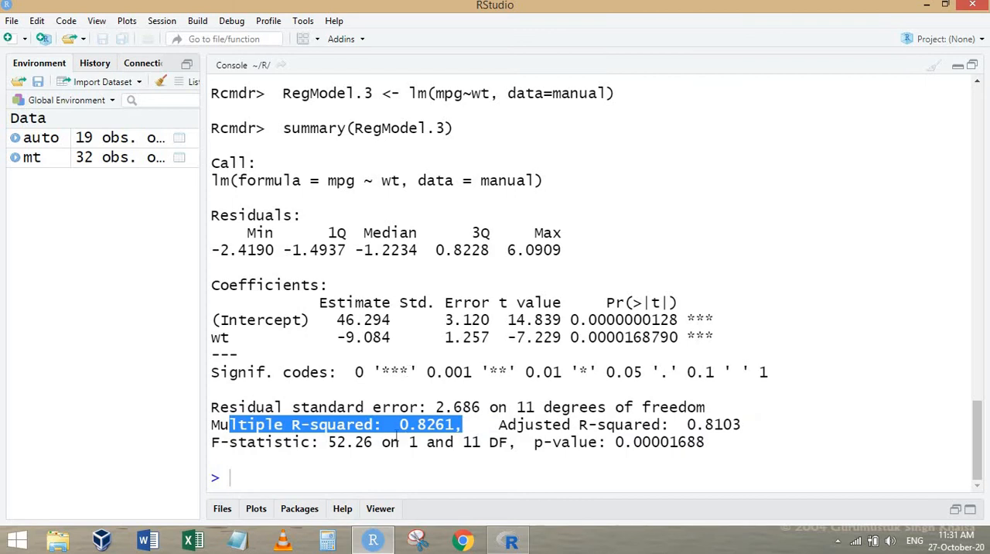
pyautogui.click(299, 456)
# Return to R Commander and make mt the active data set.
pyautogui.click(510, 540)
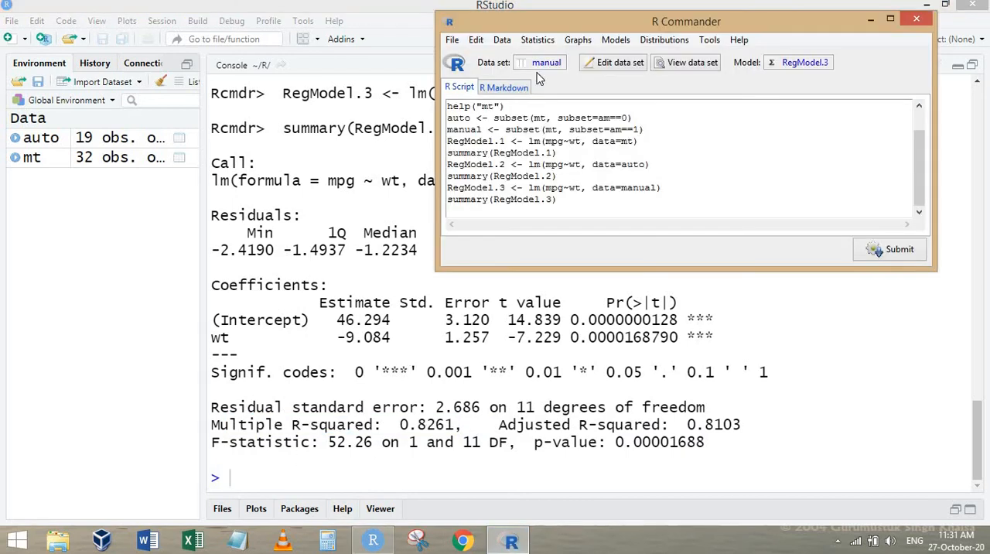
pyautogui.click(541, 63)
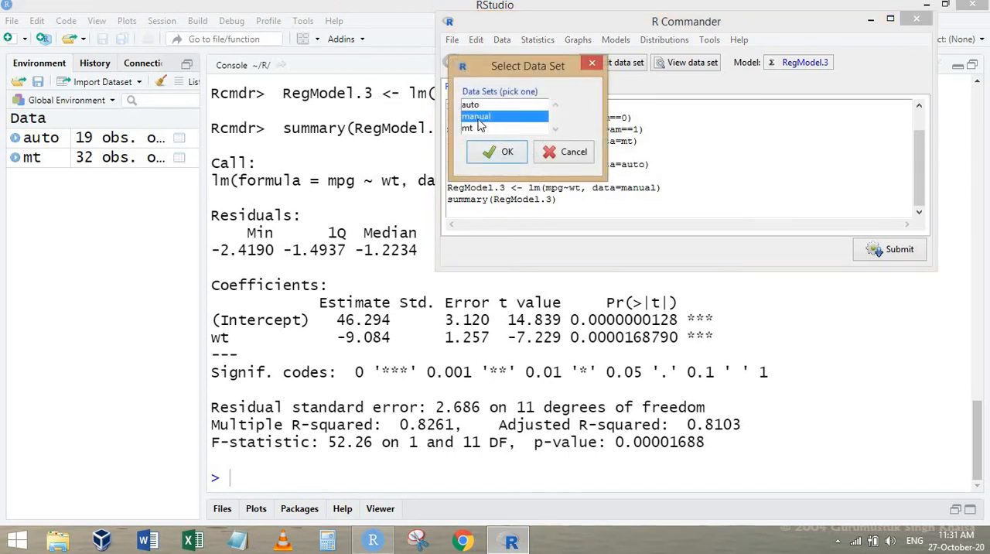
pyautogui.click(476, 128)
pyautogui.click(497, 152)
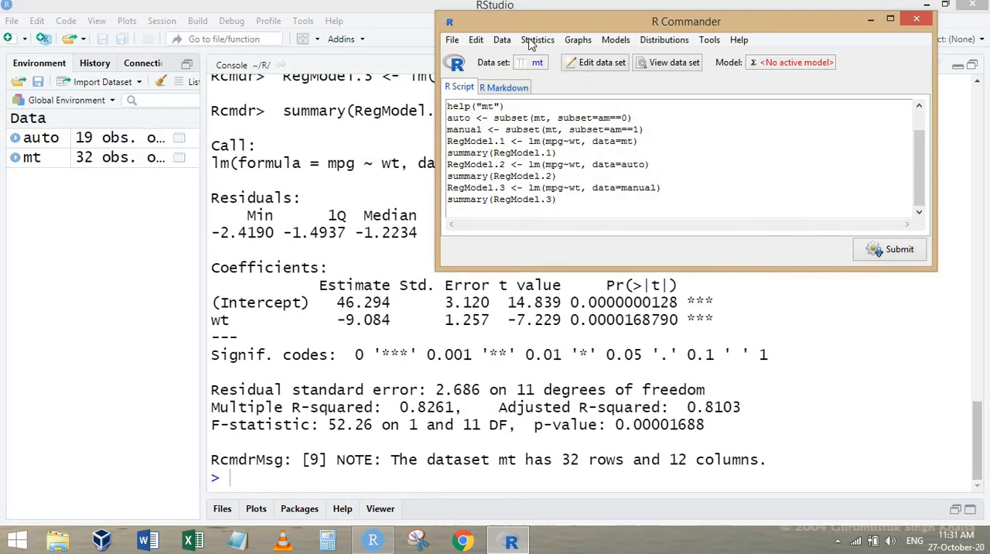
# Set up a linear regression on the mt data set with mpg as the response variable and wt as the explanatory variable.
pyautogui.click(538, 40)
pyautogui.moveTo(550, 153)
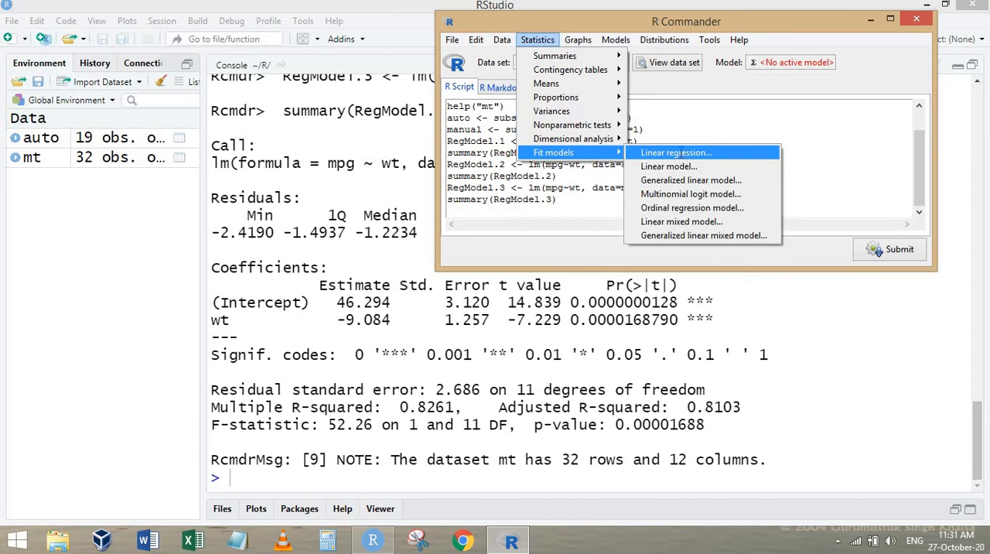
pyautogui.click(677, 154)
pyautogui.scroll(-2, 503, 162)
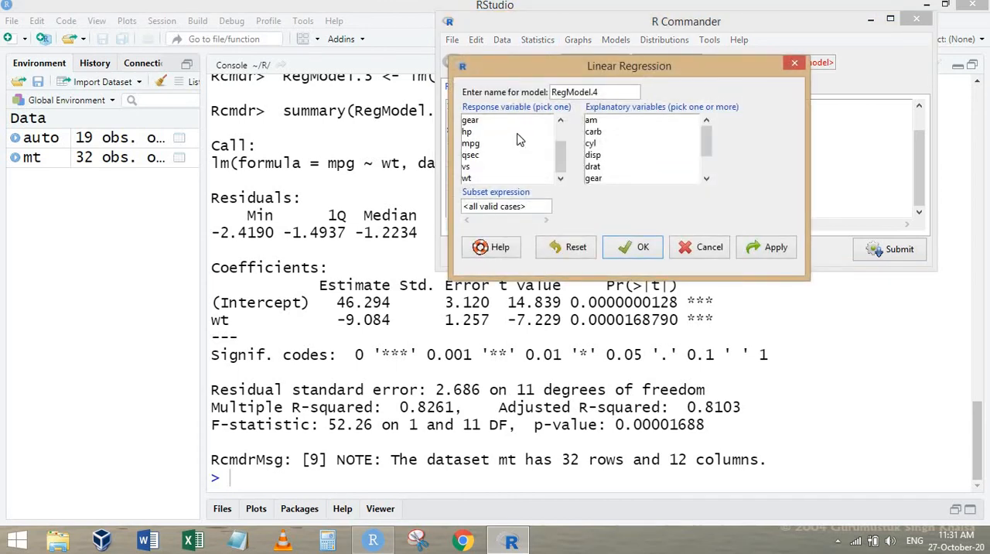
pyautogui.click(473, 144)
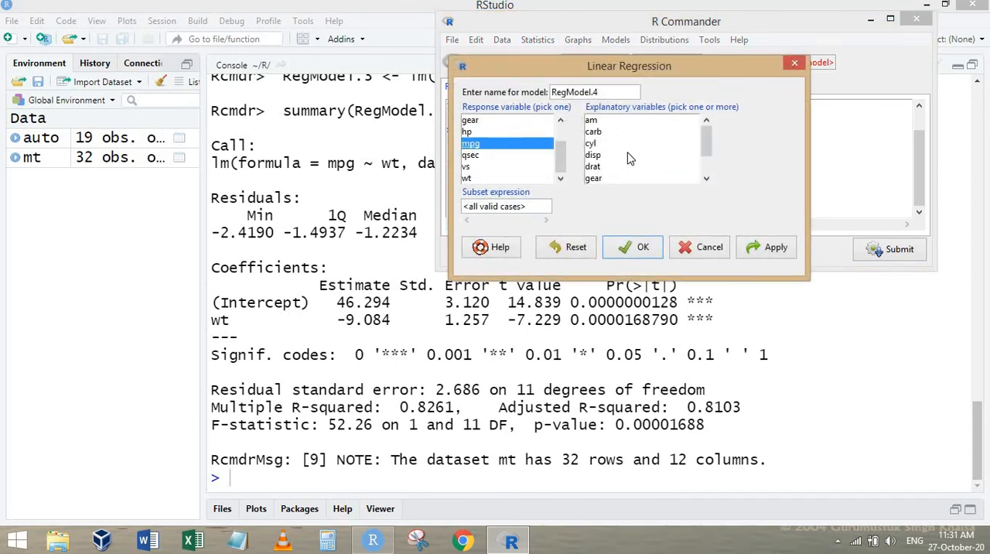
pyautogui.scroll(-2, 622, 174)
pyautogui.click(611, 178)
# Restrict the regression to automatic cars with the subset expression am==0 and run the model.
pyautogui.moveTo(544, 205); pyautogui.dragTo(400, 196)
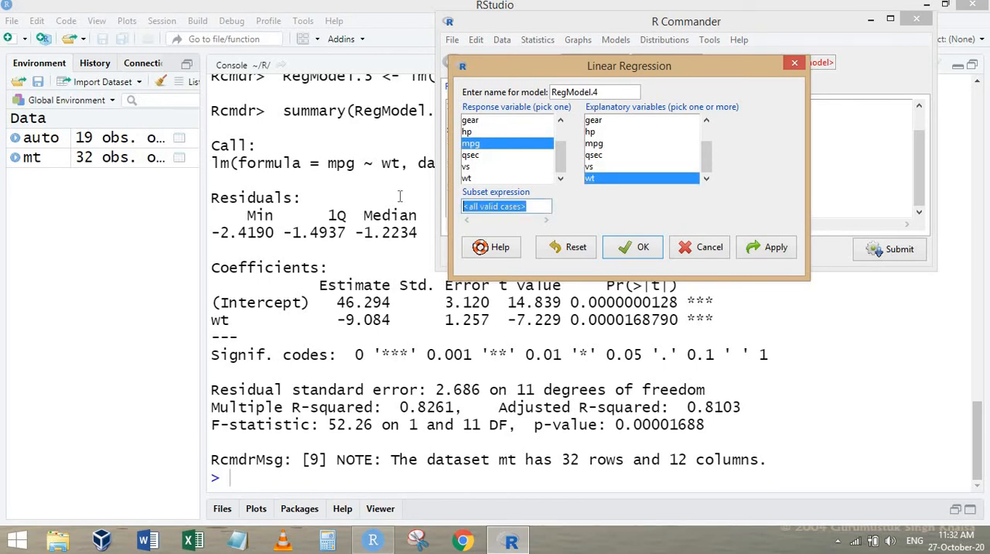
pyautogui.write('am')
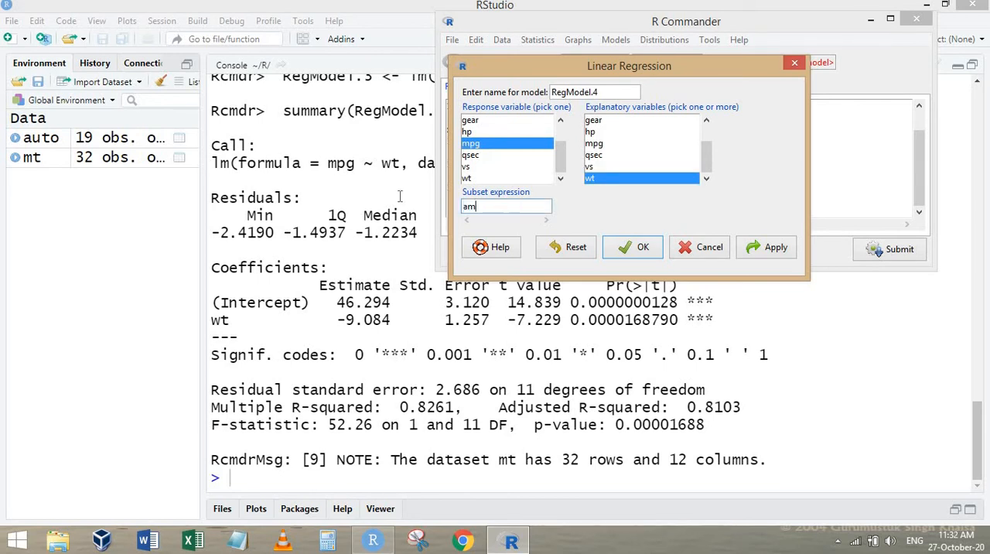
pyautogui.write('==0')
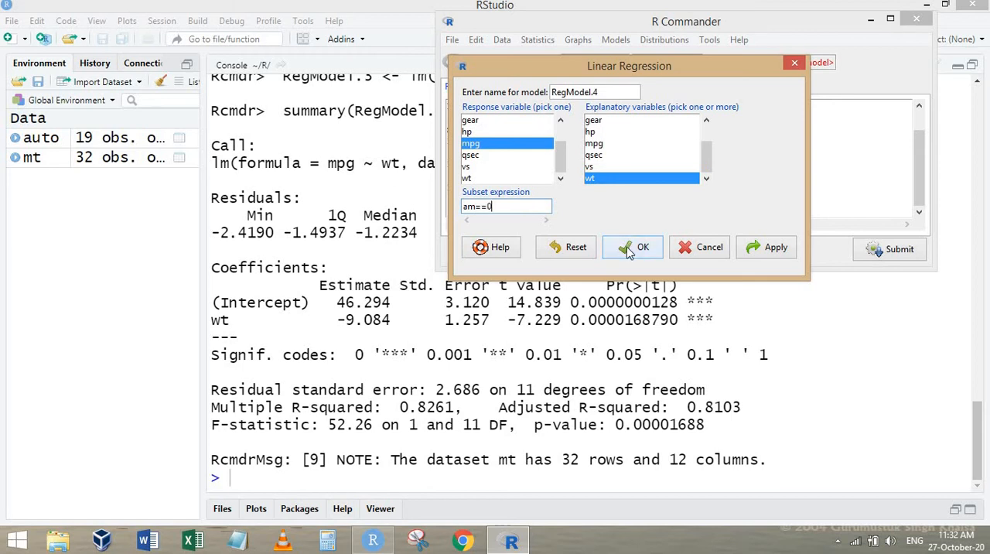
pyautogui.click(623, 248)
# Examine the call line and subset expression in the output of the automatic-cars regression on mt.
pyautogui.click(362, 207)
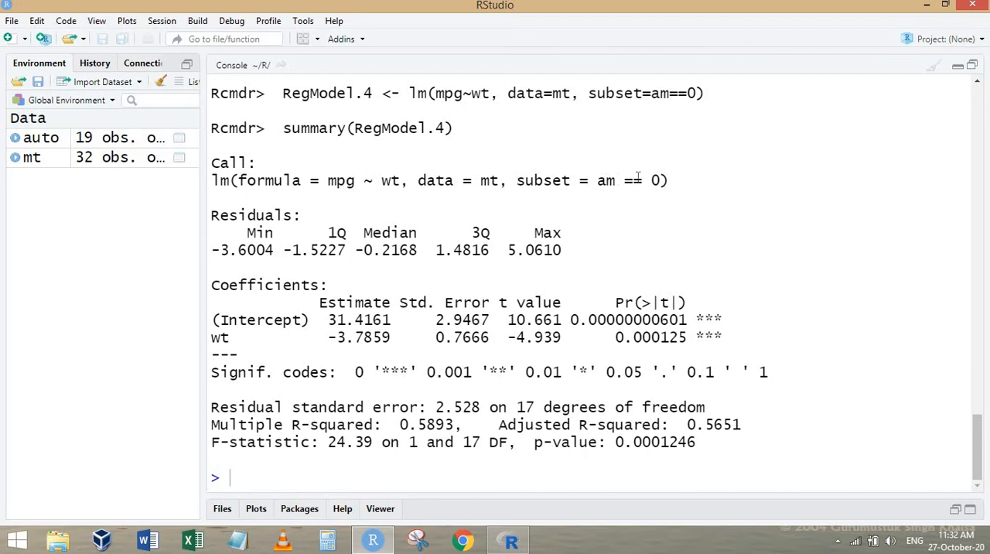
pyautogui.moveTo(516, 179); pyautogui.dragTo(692, 179)
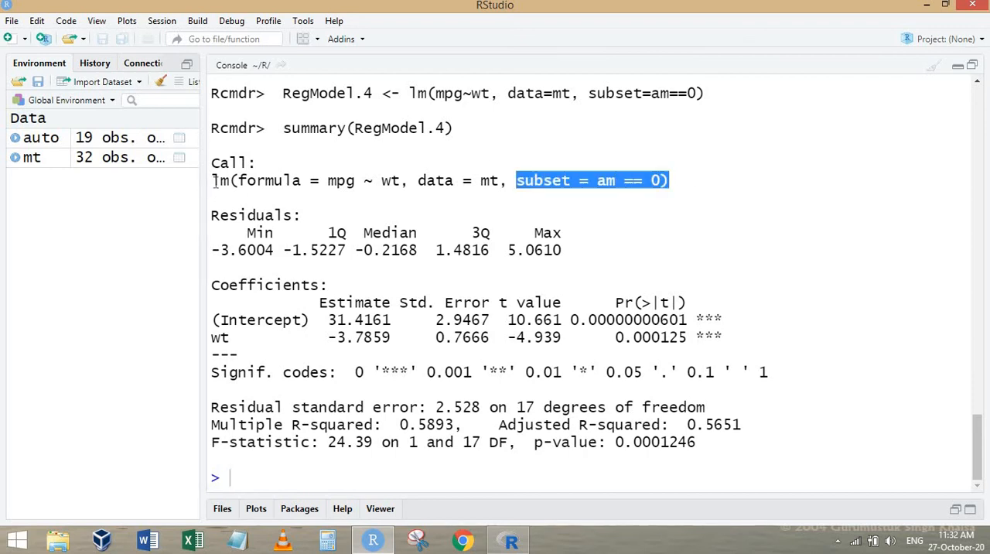
pyautogui.moveTo(213, 181); pyautogui.dragTo(712, 187)
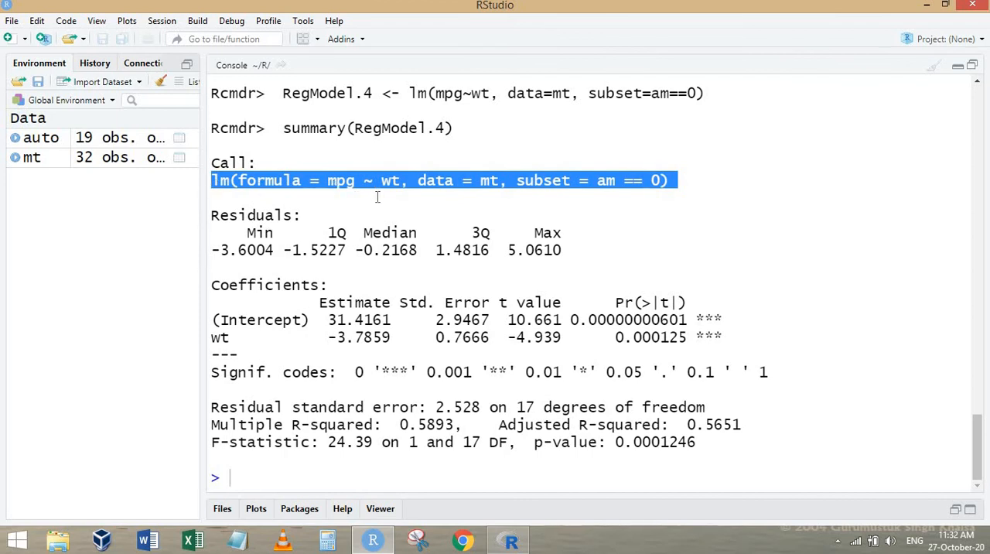
pyautogui.click(503, 175)
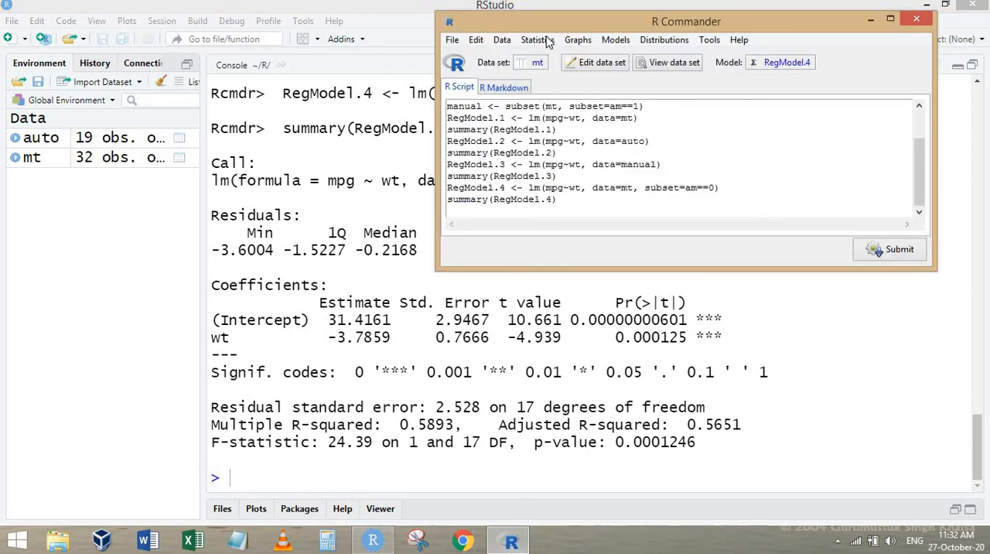
pyautogui.click(534, 40)
pyautogui.moveTo(592, 152)
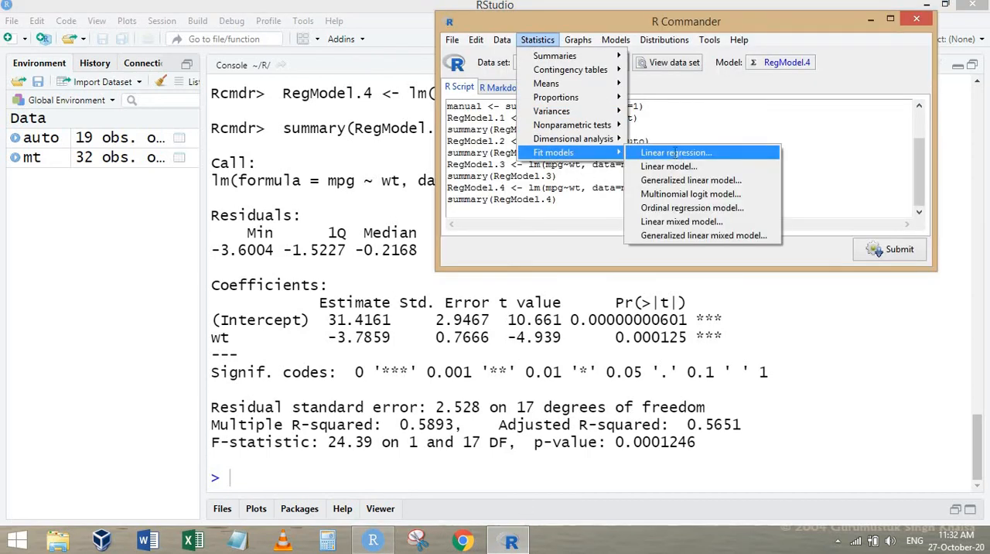
pyautogui.click(696, 150)
pyautogui.click(518, 207)
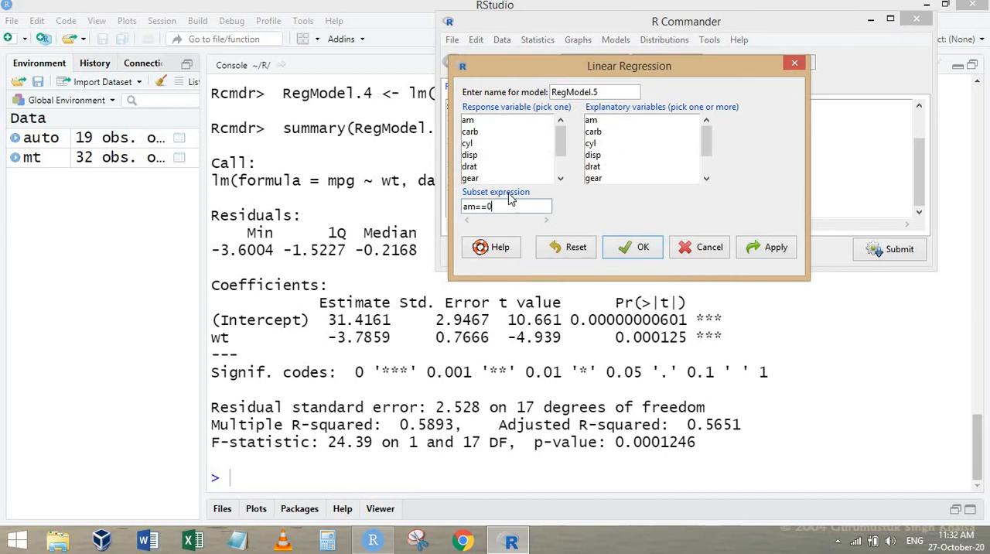
pyautogui.press('BackSpace')
pyautogui.write('1')
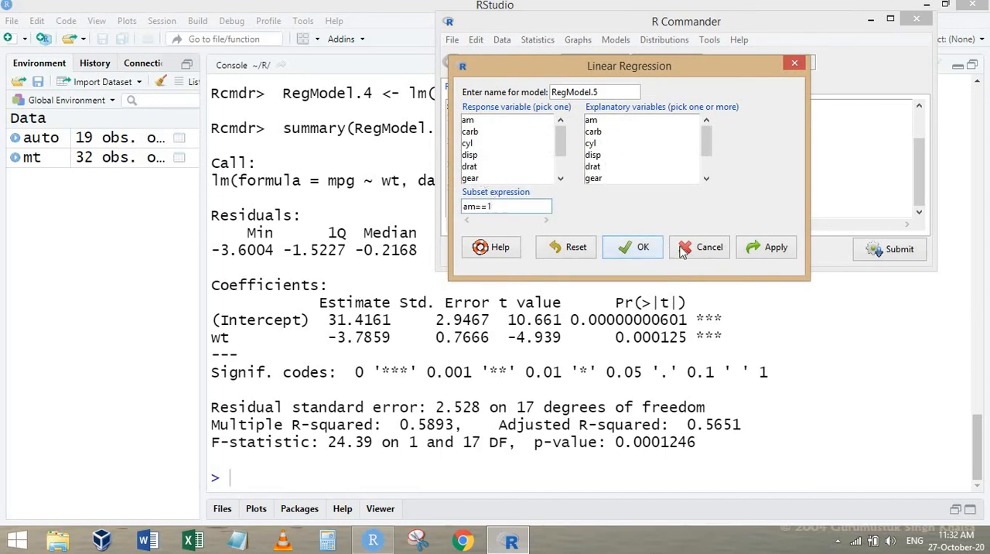
pyautogui.click(712, 249)
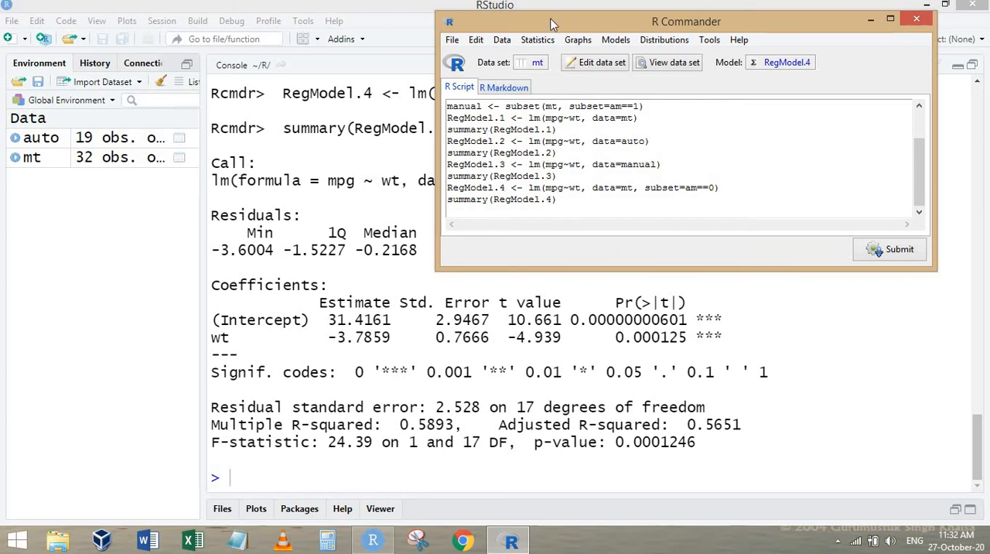
# Move the R Commander window aside and make auto the active data set.
pyautogui.moveTo(557, 22); pyautogui.dragTo(372, 9)
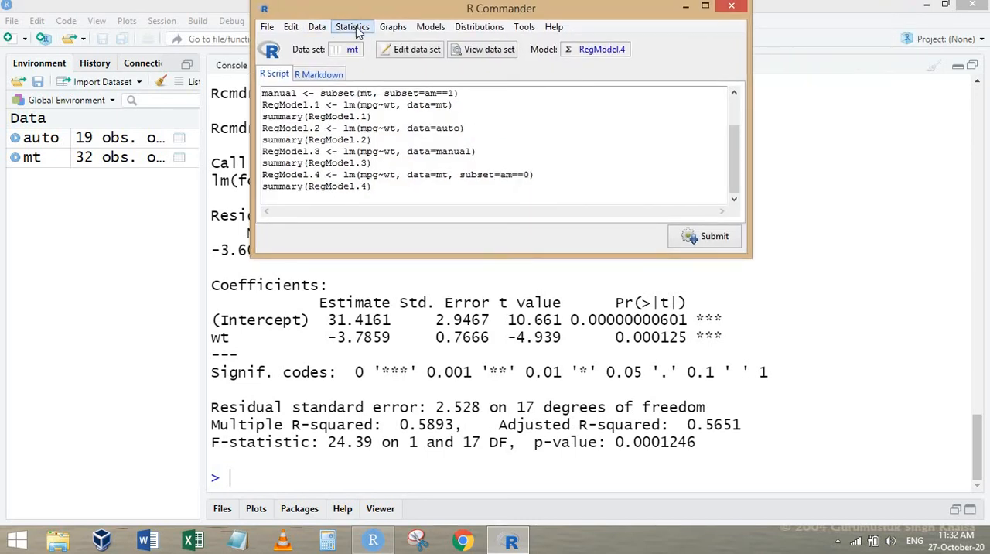
pyautogui.click(350, 26)
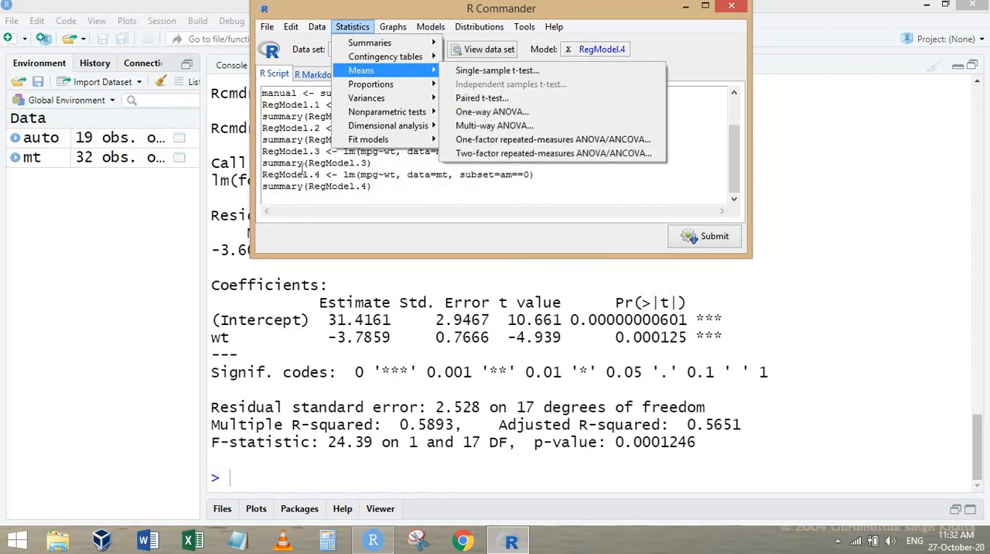
pyautogui.click(358, 72)
pyautogui.click(354, 49)
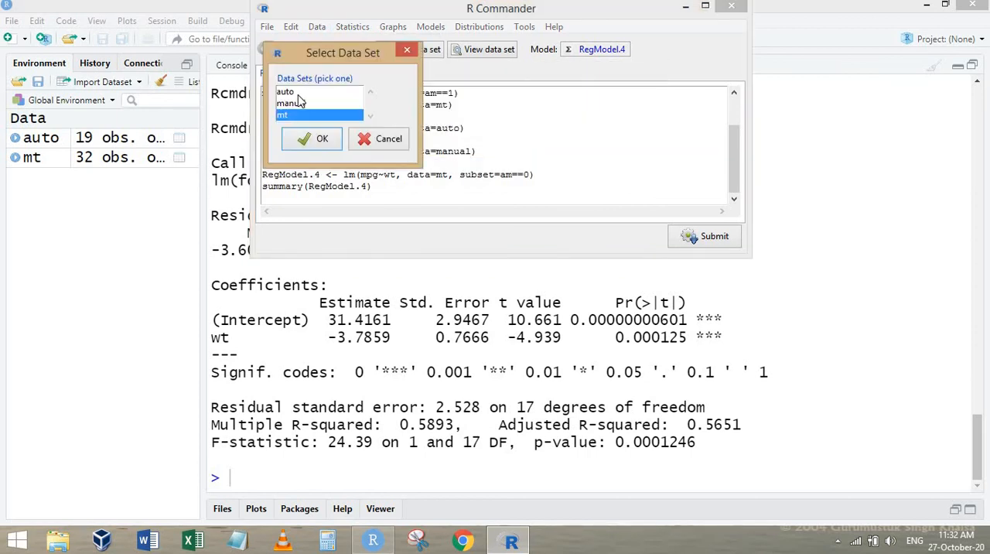
pyautogui.click(285, 92)
pyautogui.click(307, 141)
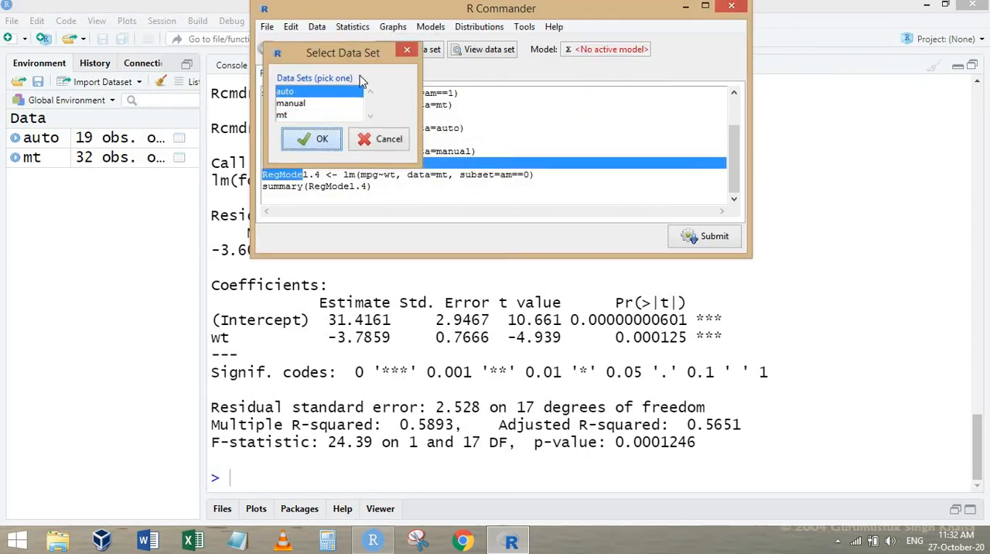
# Run a two-sided single-sample t-test on mpg in the auto data set with mu 0.0 and confidence level .95.
pyautogui.click(352, 26)
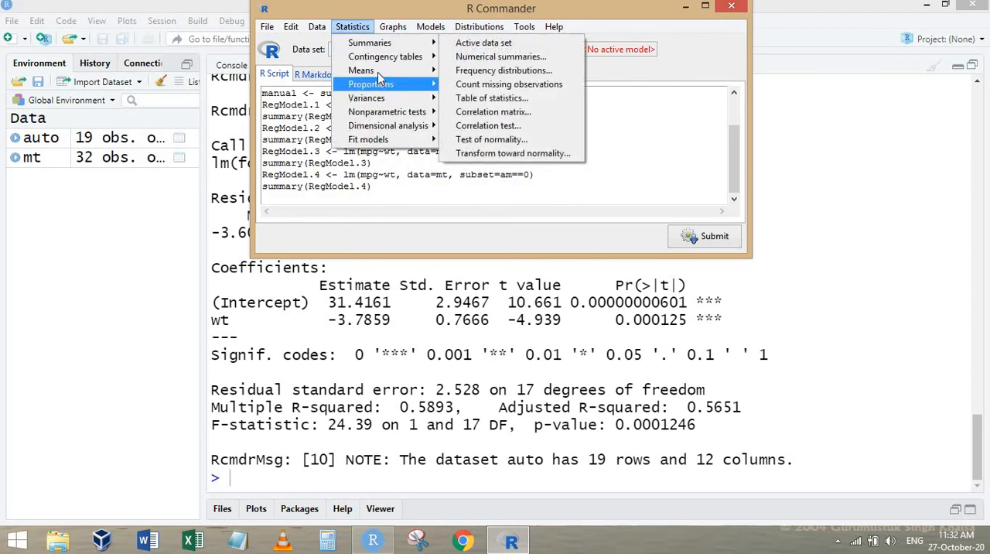
pyautogui.moveTo(364, 70)
pyautogui.click(518, 72)
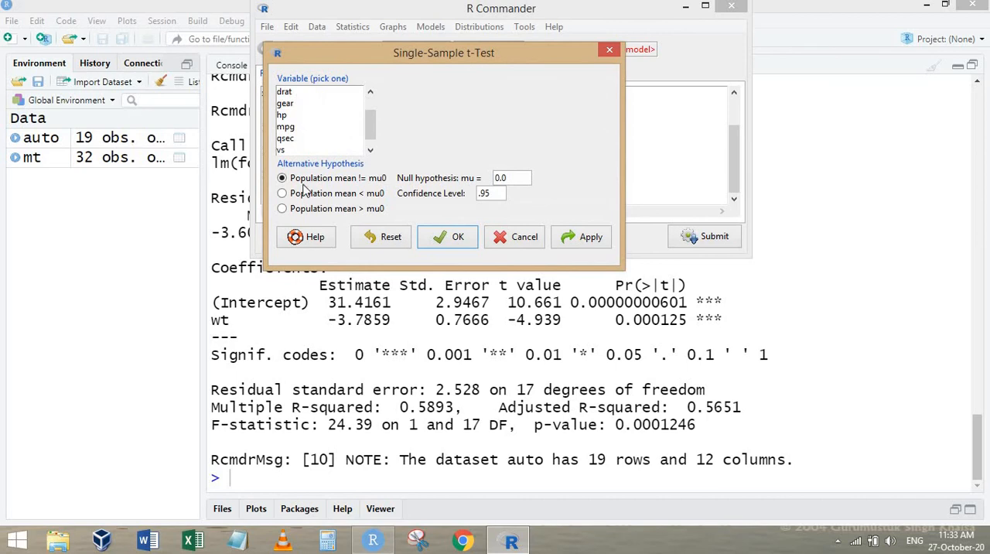
pyautogui.click(285, 127)
pyautogui.moveTo(344, 59); pyautogui.dragTo(474, 138)
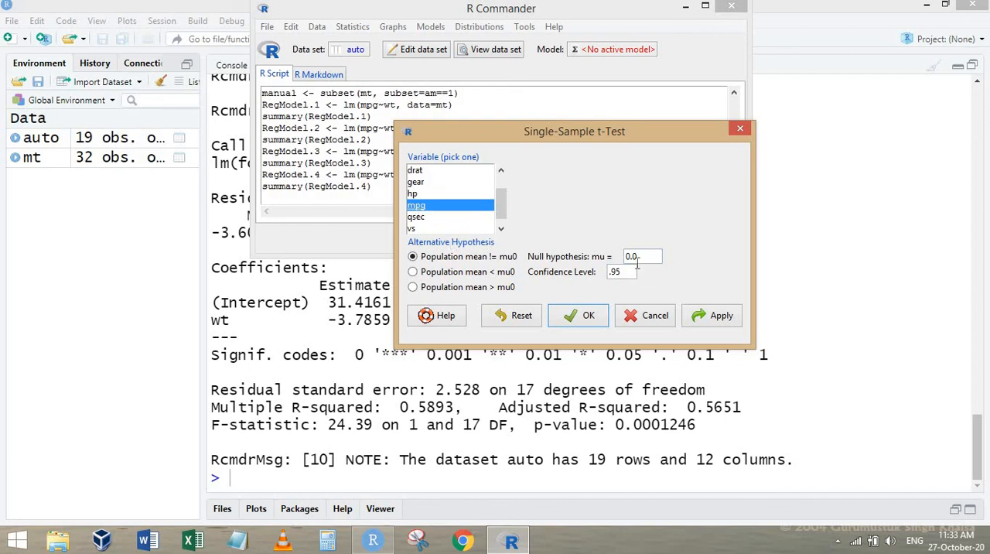
pyautogui.click(588, 317)
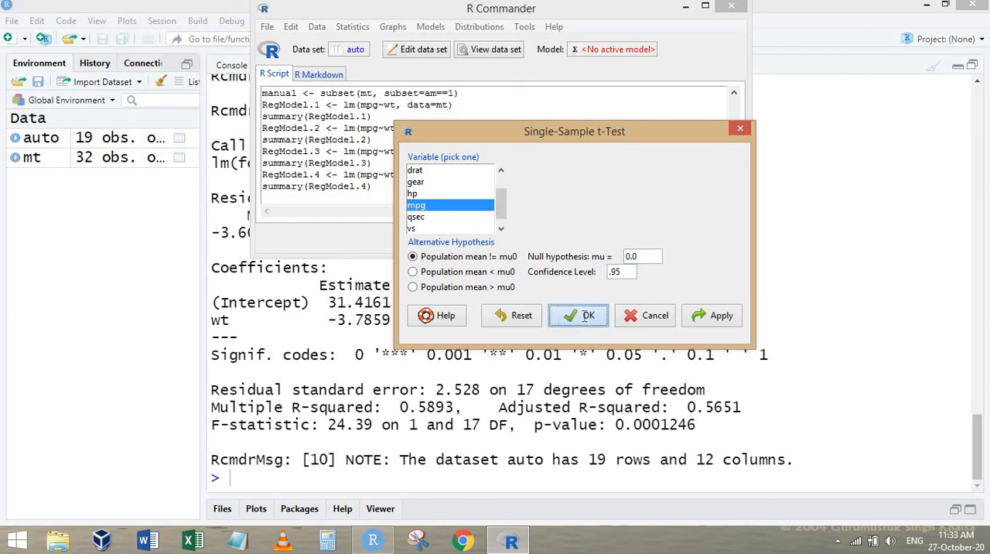
# Examine the p-value and sample mean in the t-test output for the auto data set.
pyautogui.click(350, 340)
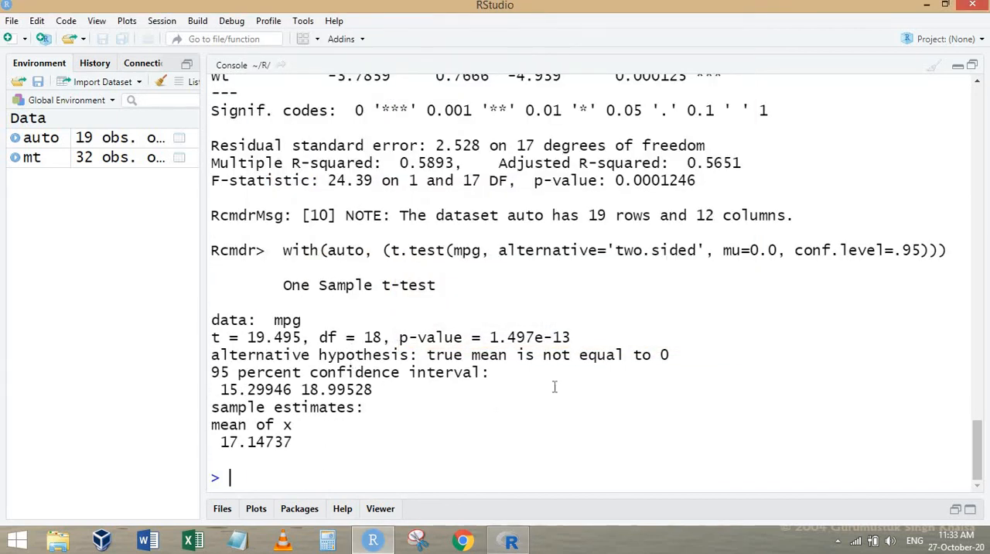
pyautogui.moveTo(481, 338); pyautogui.dragTo(654, 332)
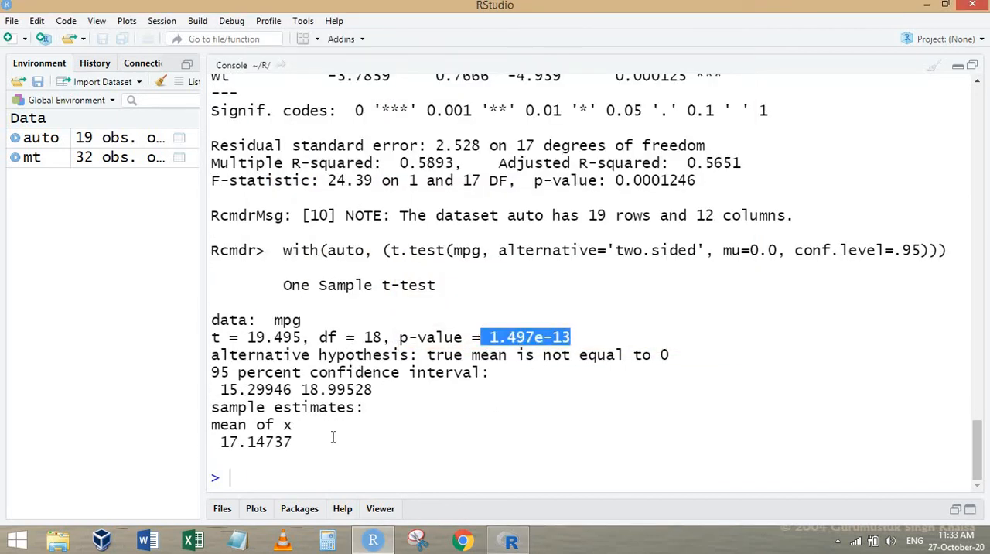
pyautogui.moveTo(215, 441); pyautogui.dragTo(220, 442)
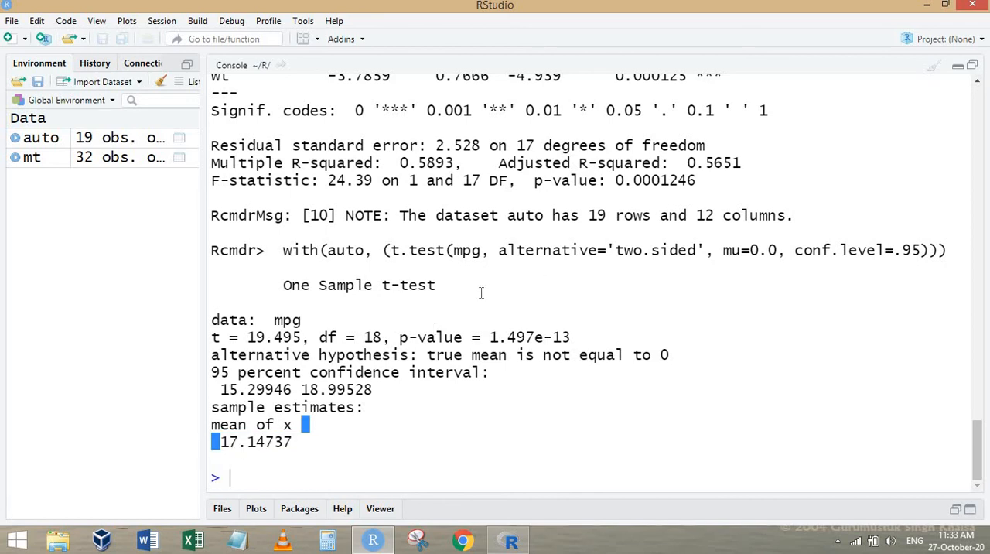
# Return to R Commander and make manual the active data set.
pyautogui.click(510, 540)
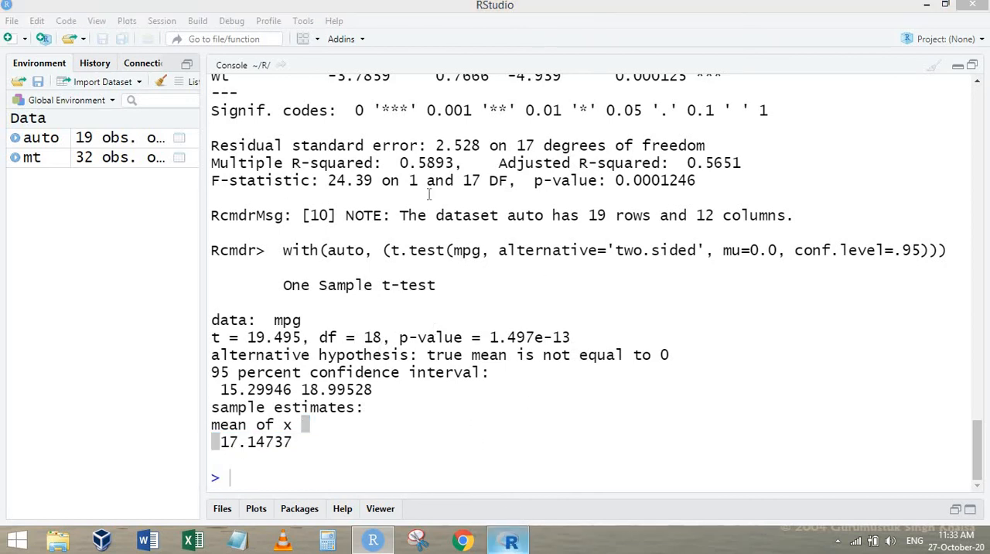
pyautogui.click(356, 50)
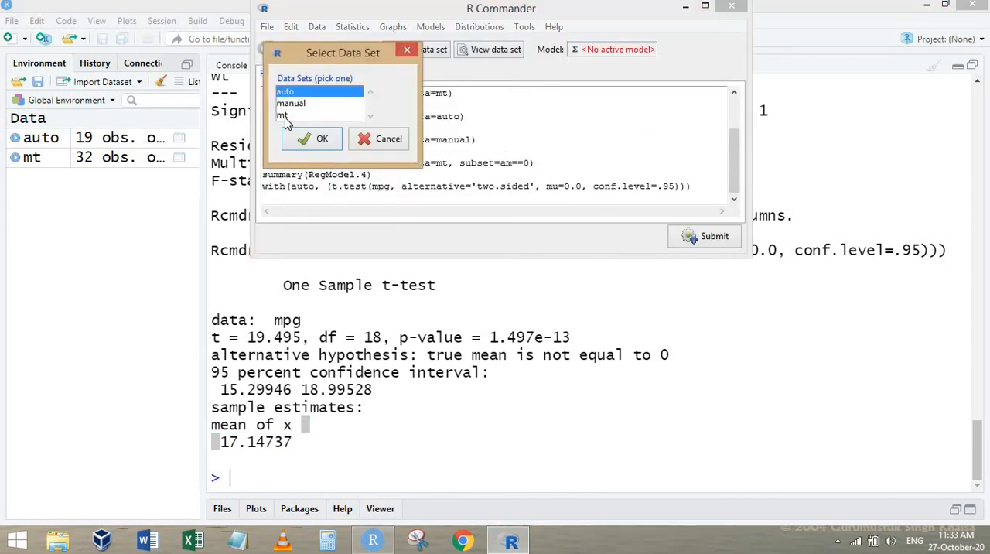
pyautogui.click(288, 116)
pyautogui.click(296, 104)
pyautogui.click(317, 142)
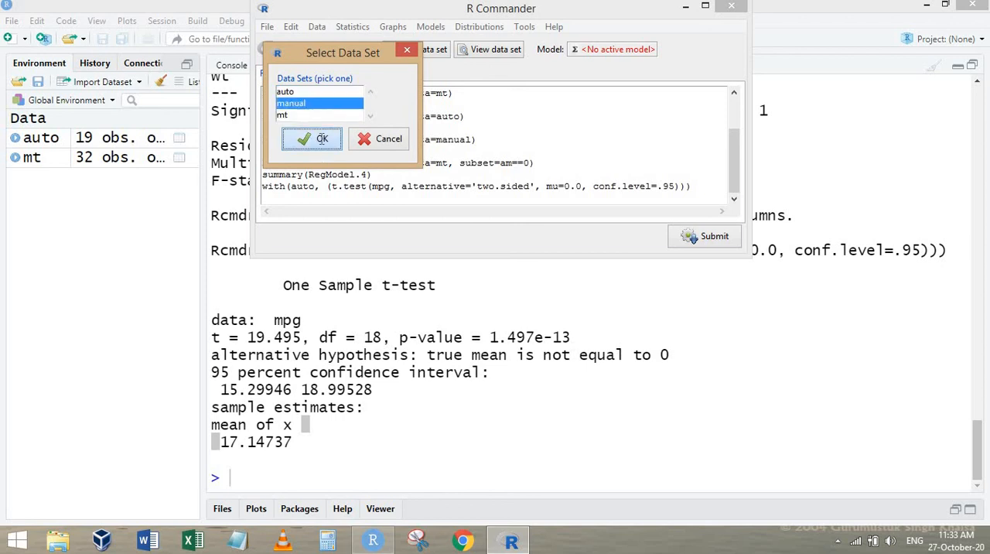
# Run a two-sided single-sample t-test on mpg in the manual data set with mu 0.0 and confidence level .95.
pyautogui.click(352, 26)
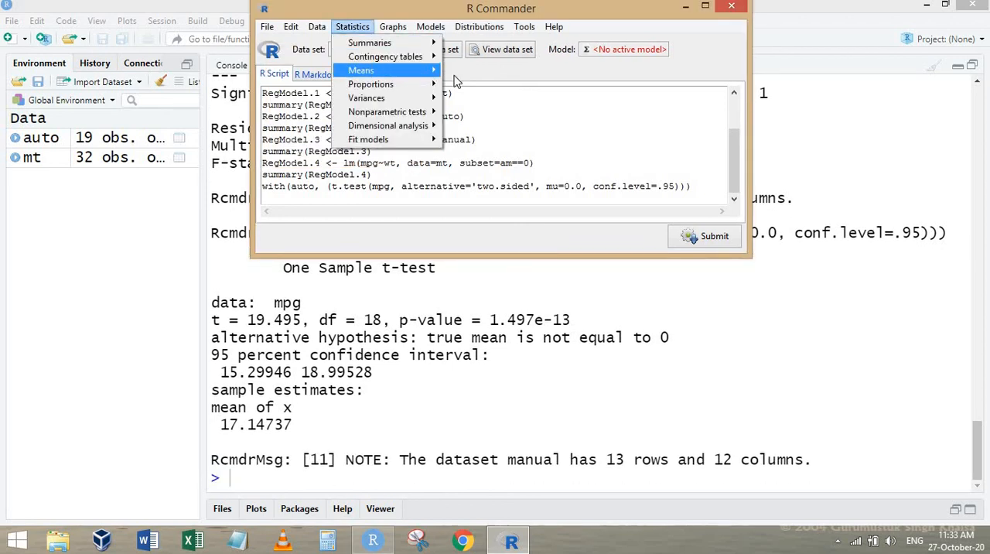
pyautogui.moveTo(433, 70)
pyautogui.click(495, 71)
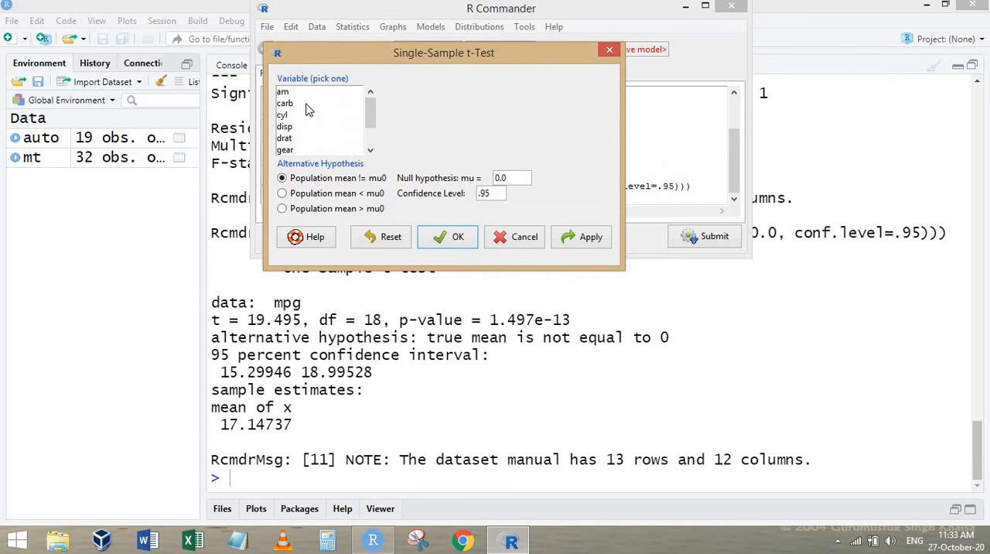
pyautogui.scroll(-2, 298, 128)
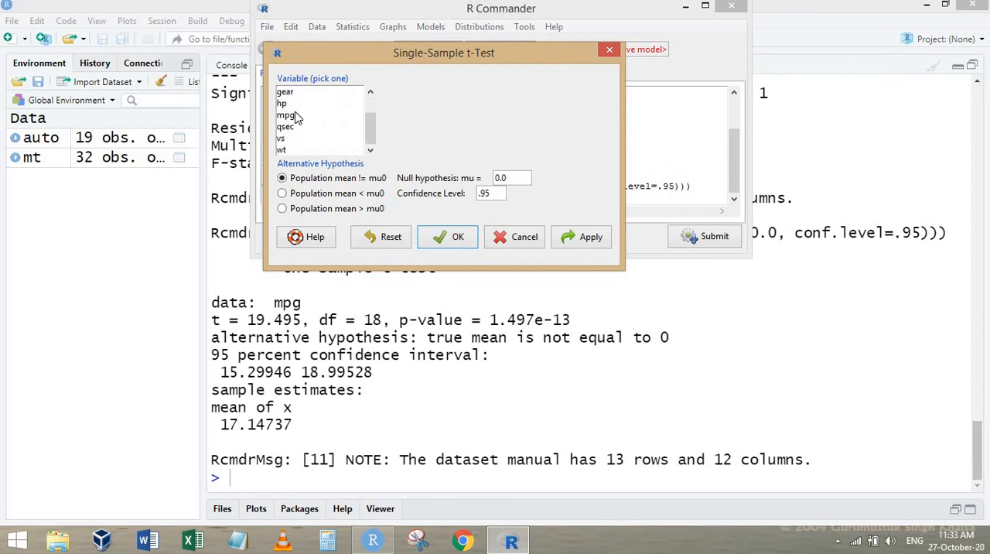
pyautogui.click(298, 115)
pyautogui.click(453, 236)
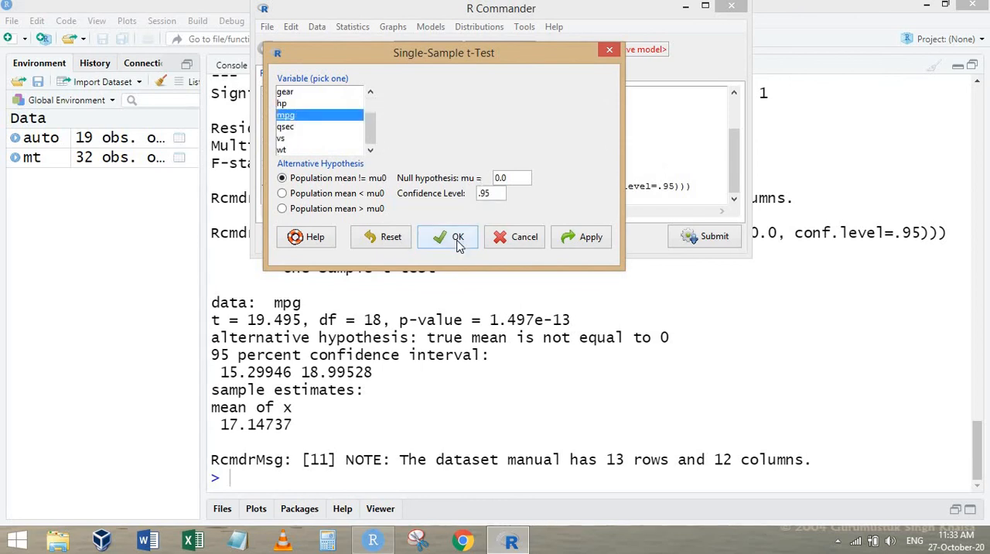
# Examine the manual cars' mpg confidence interval and compare the mean mpg of the manual and auto data sets.
pyautogui.click(517, 325)
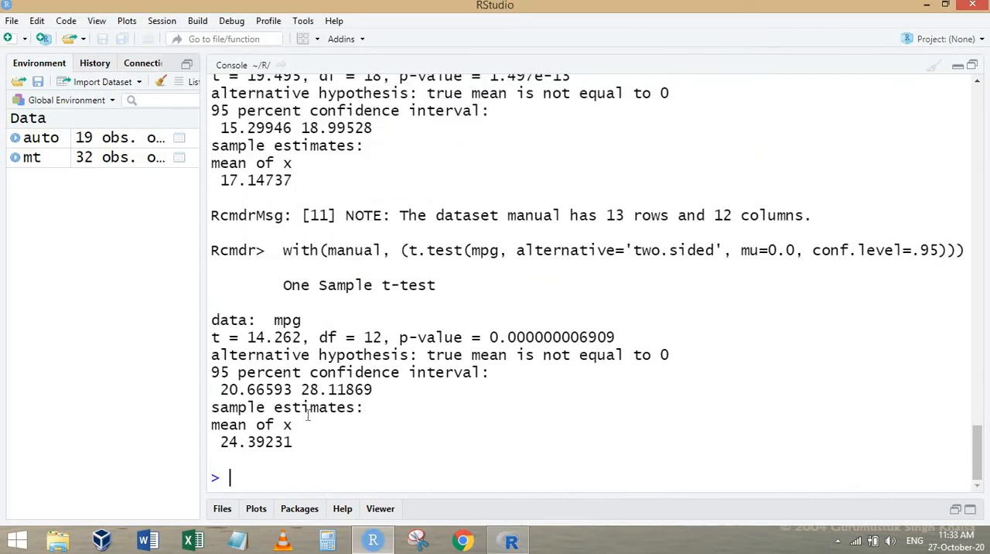
pyautogui.moveTo(220, 389); pyautogui.dragTo(372, 389)
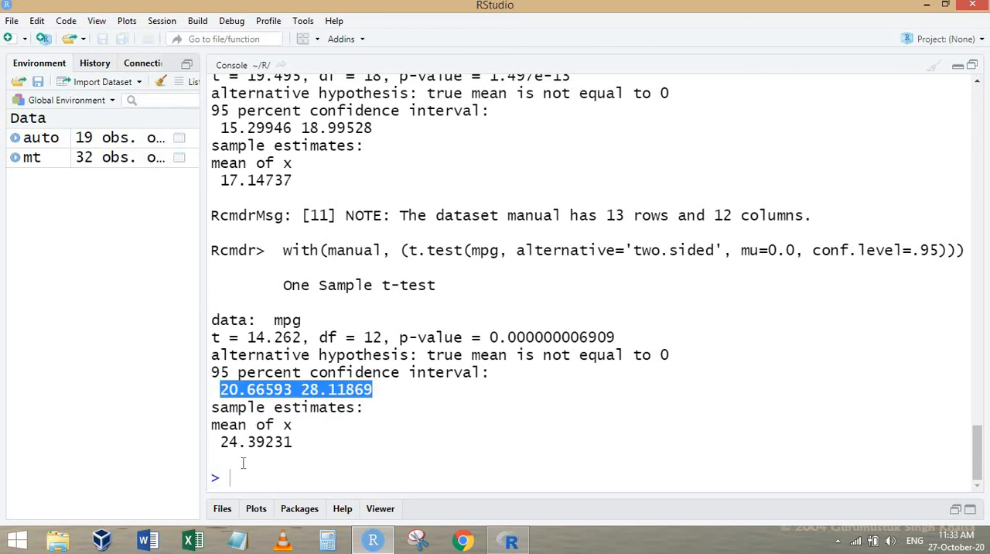
pyautogui.moveTo(224, 440); pyautogui.dragTo(342, 445)
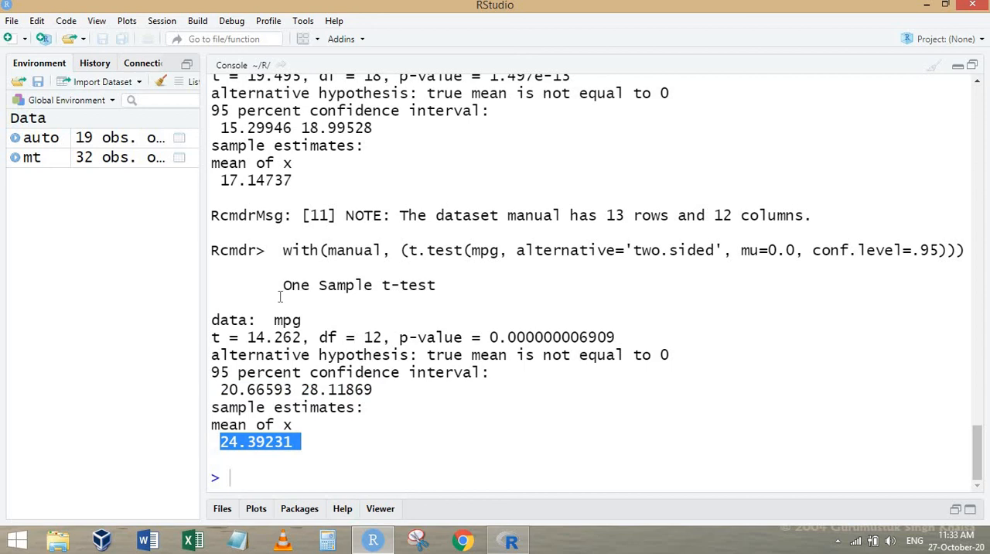
pyautogui.moveTo(222, 180); pyautogui.dragTo(303, 178)
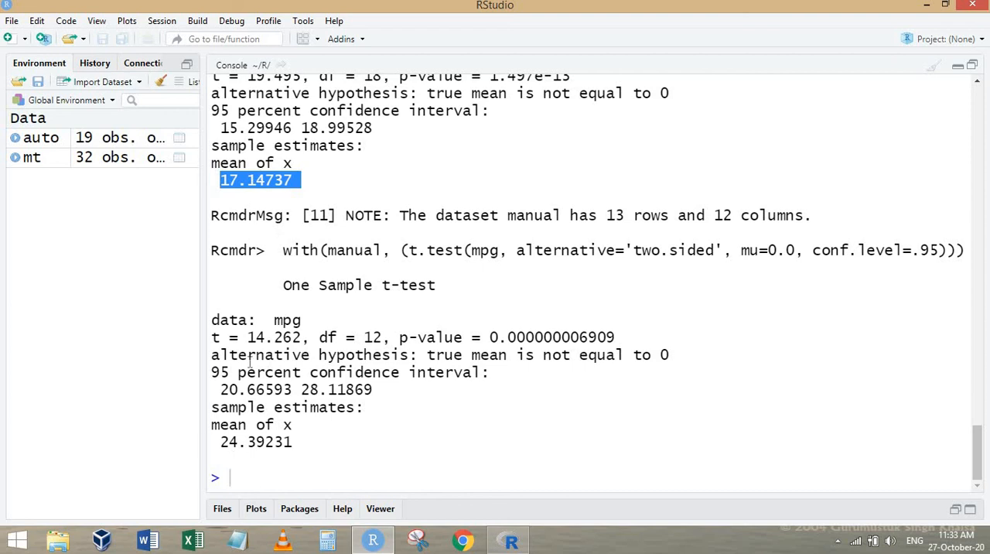
pyautogui.doubleClick(347, 444)
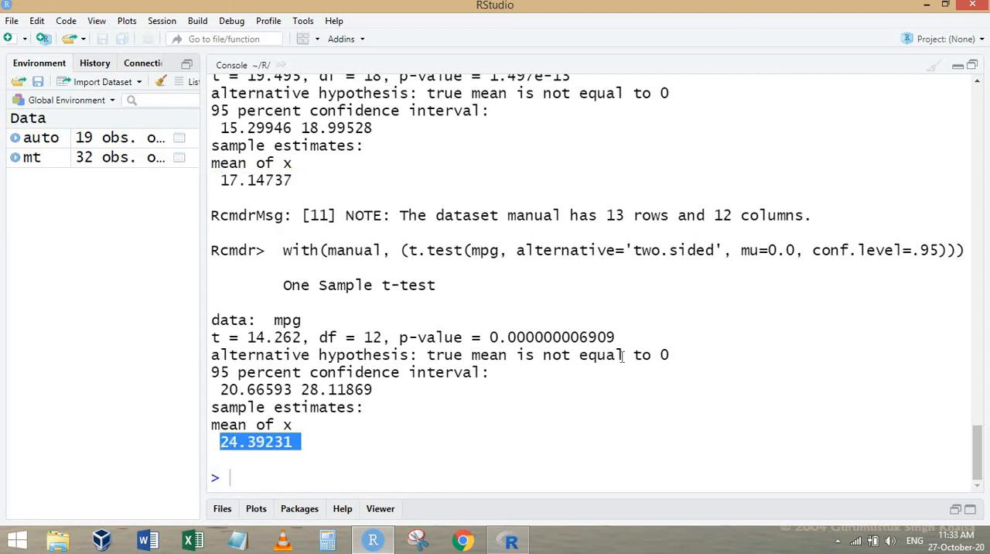
pyautogui.doubleClick(343, 250)
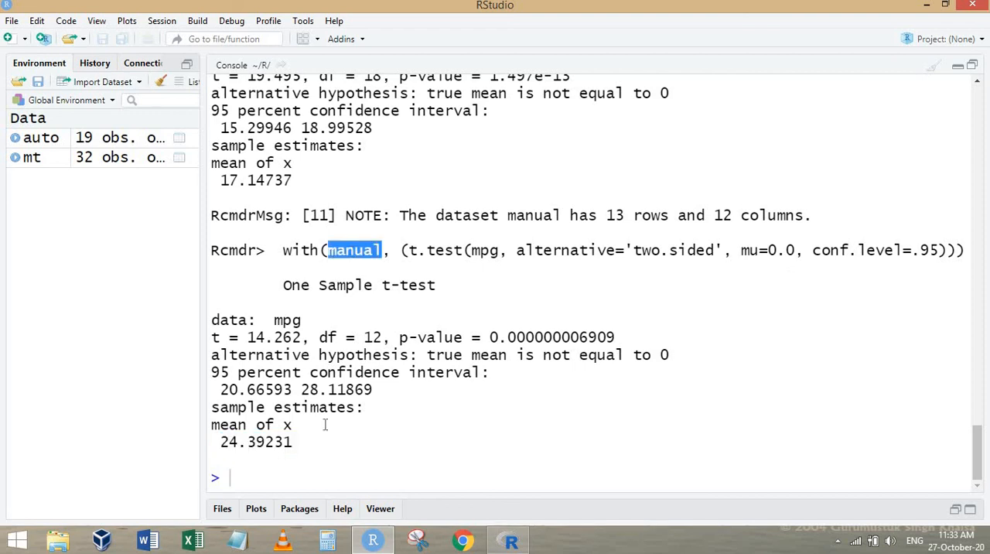
pyautogui.click(276, 443)
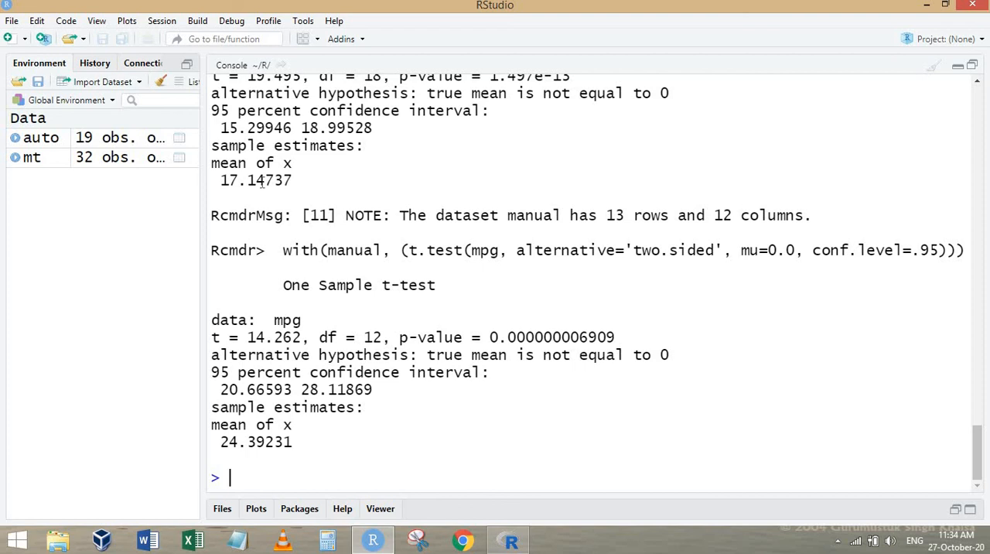
pyautogui.scroll(1, 261, 186)
pyautogui.scroll(-1, 263, 197)
# Return to R Commander and switch the active data set to mt.
pyautogui.click(510, 540)
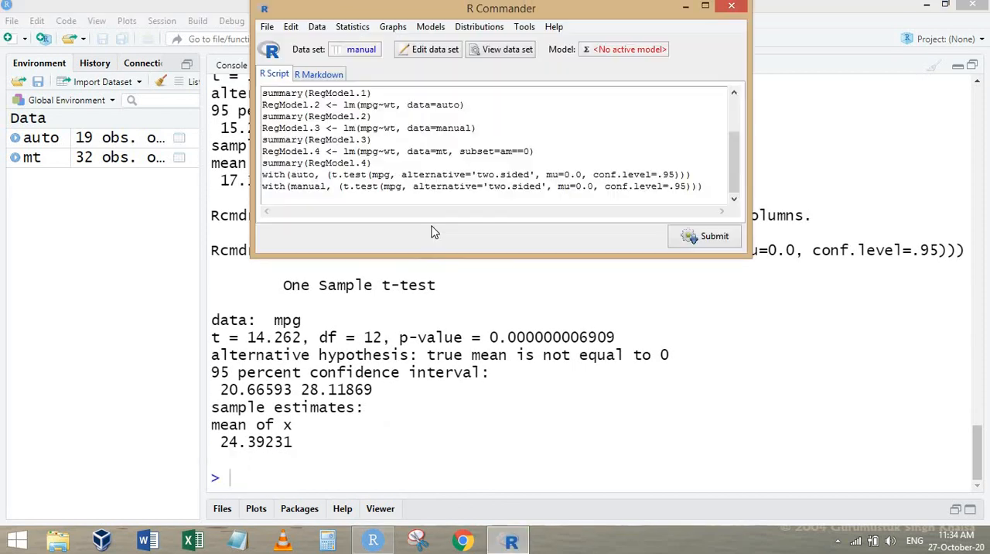
pyautogui.click(361, 48)
pyautogui.click(283, 116)
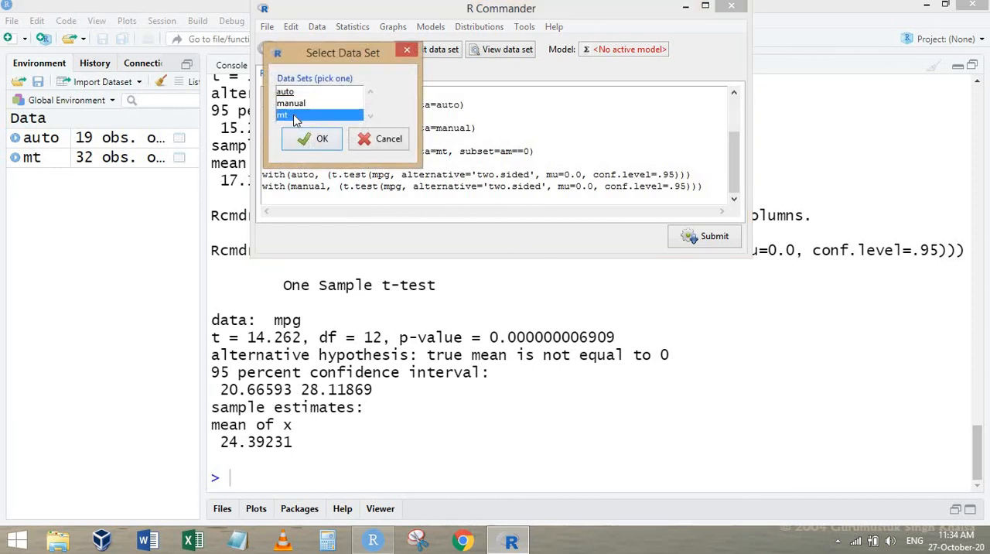
pyautogui.click(312, 140)
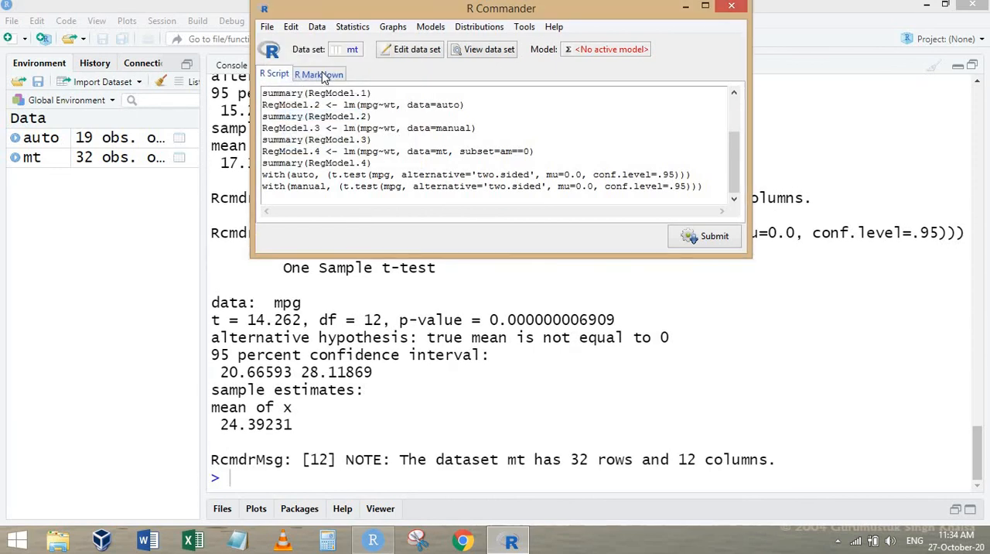
# Make auto the active data set, look through its rows and close the data view.
pyautogui.click(352, 51)
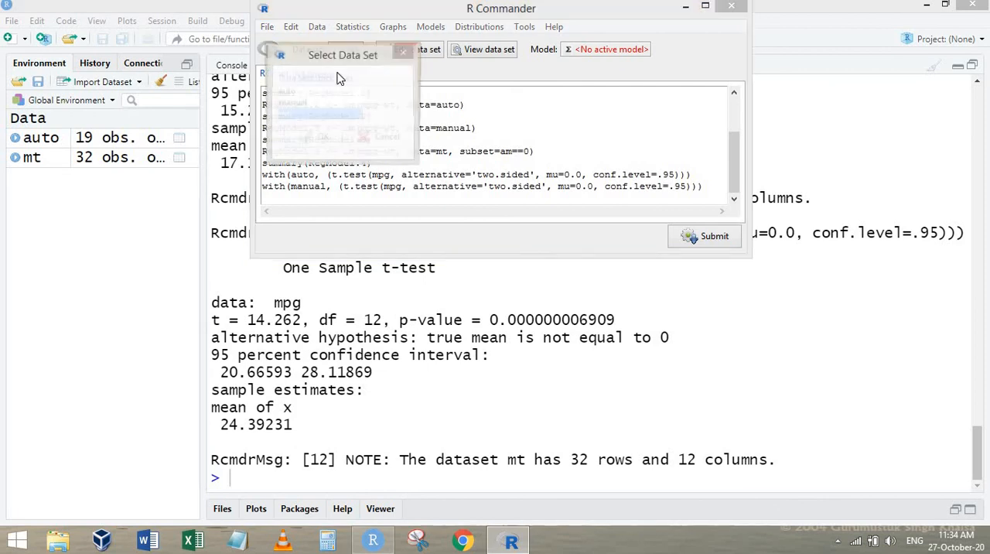
pyautogui.click(285, 91)
pyautogui.click(312, 139)
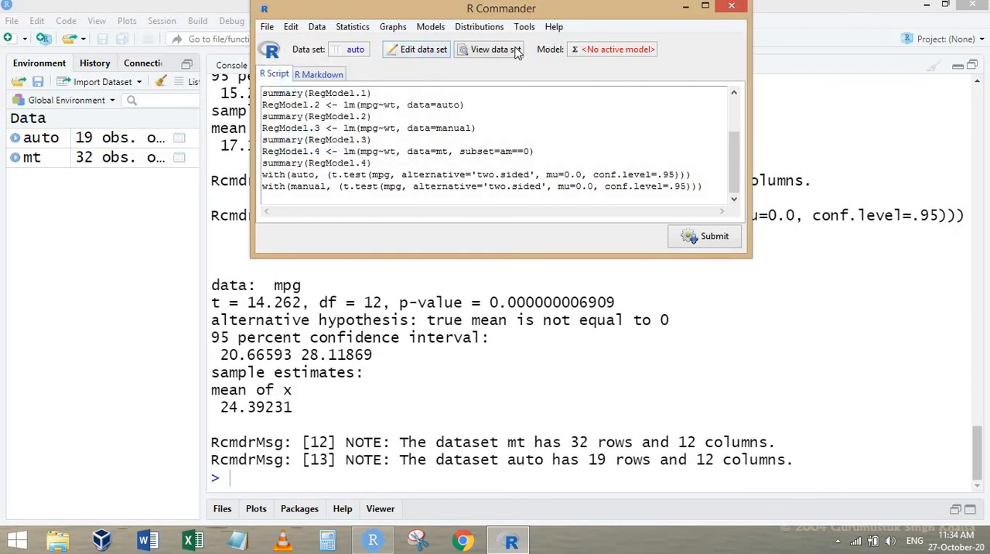
pyautogui.click(514, 51)
pyautogui.scroll(-3, 534, 313)
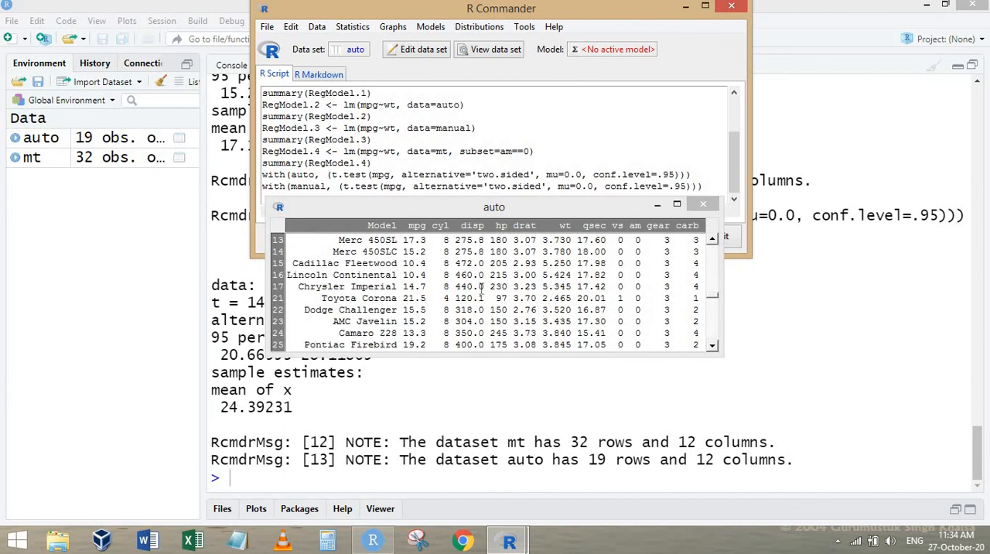
pyautogui.click(702, 205)
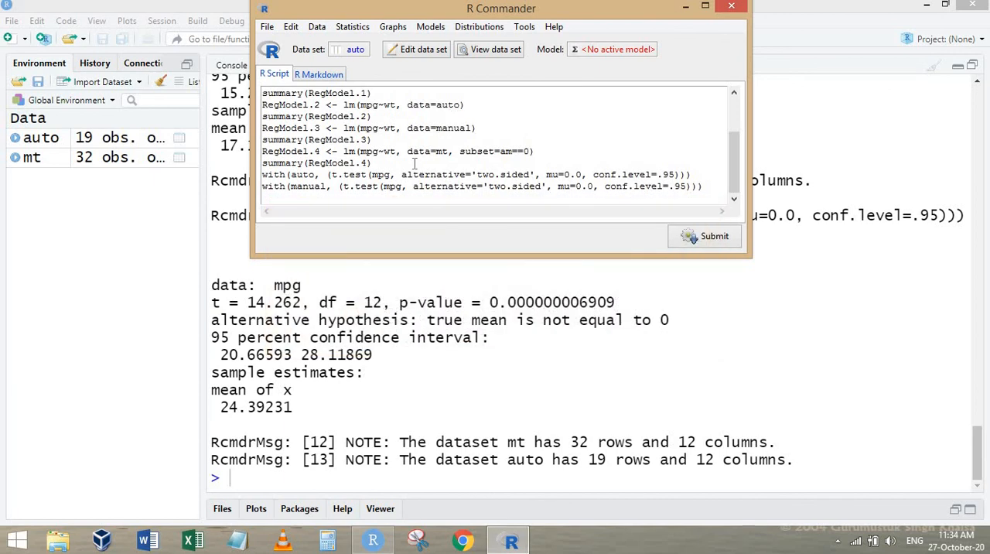